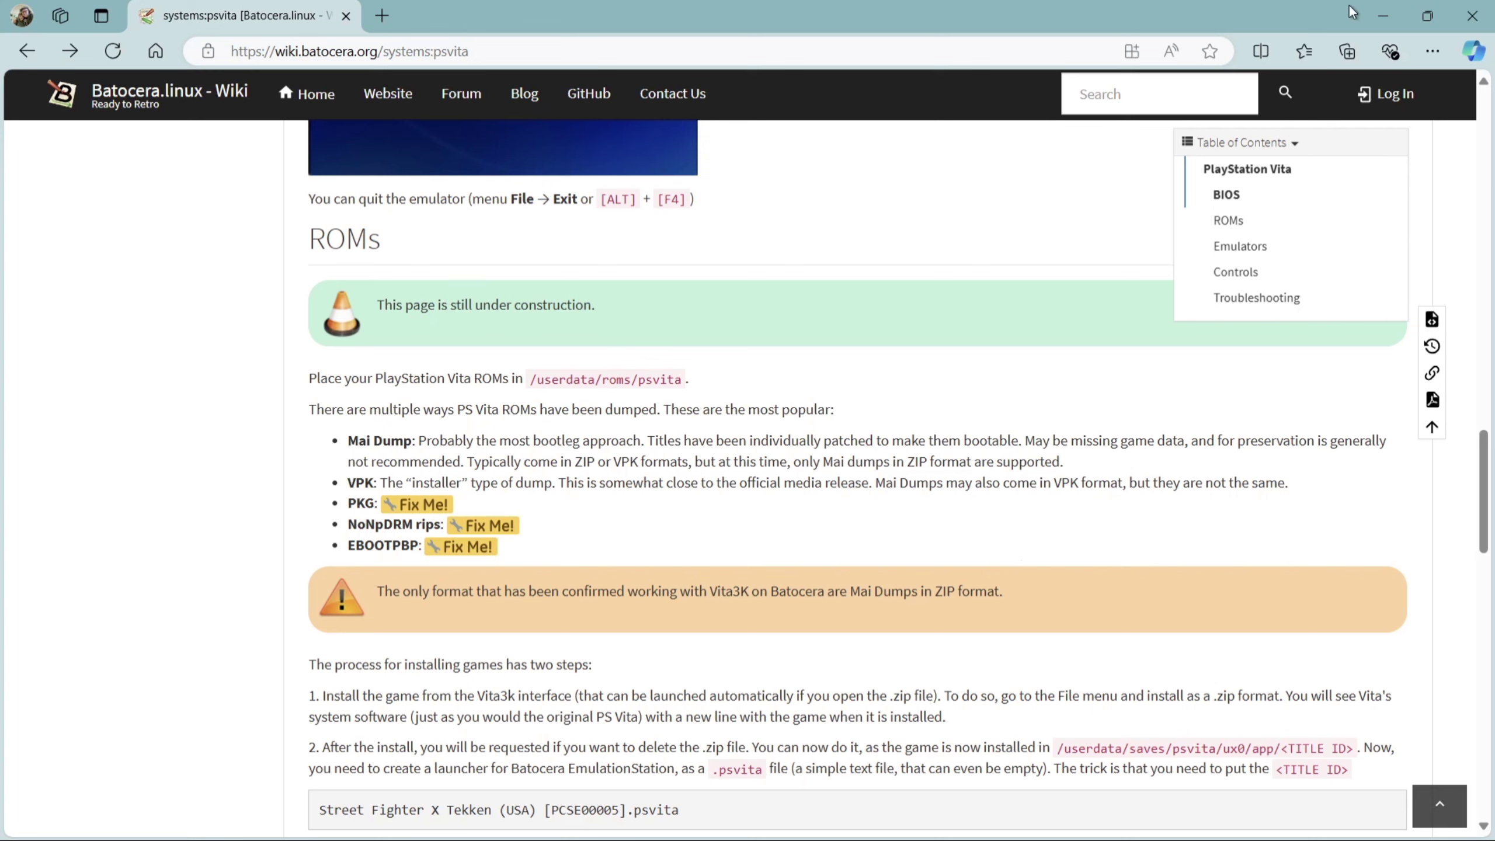
- Extract PCSE00890.zip from the 10 Second Ninja X folder inside 10 Second Ninja X.rar to the desktop and close the archive
click(1383, 9)
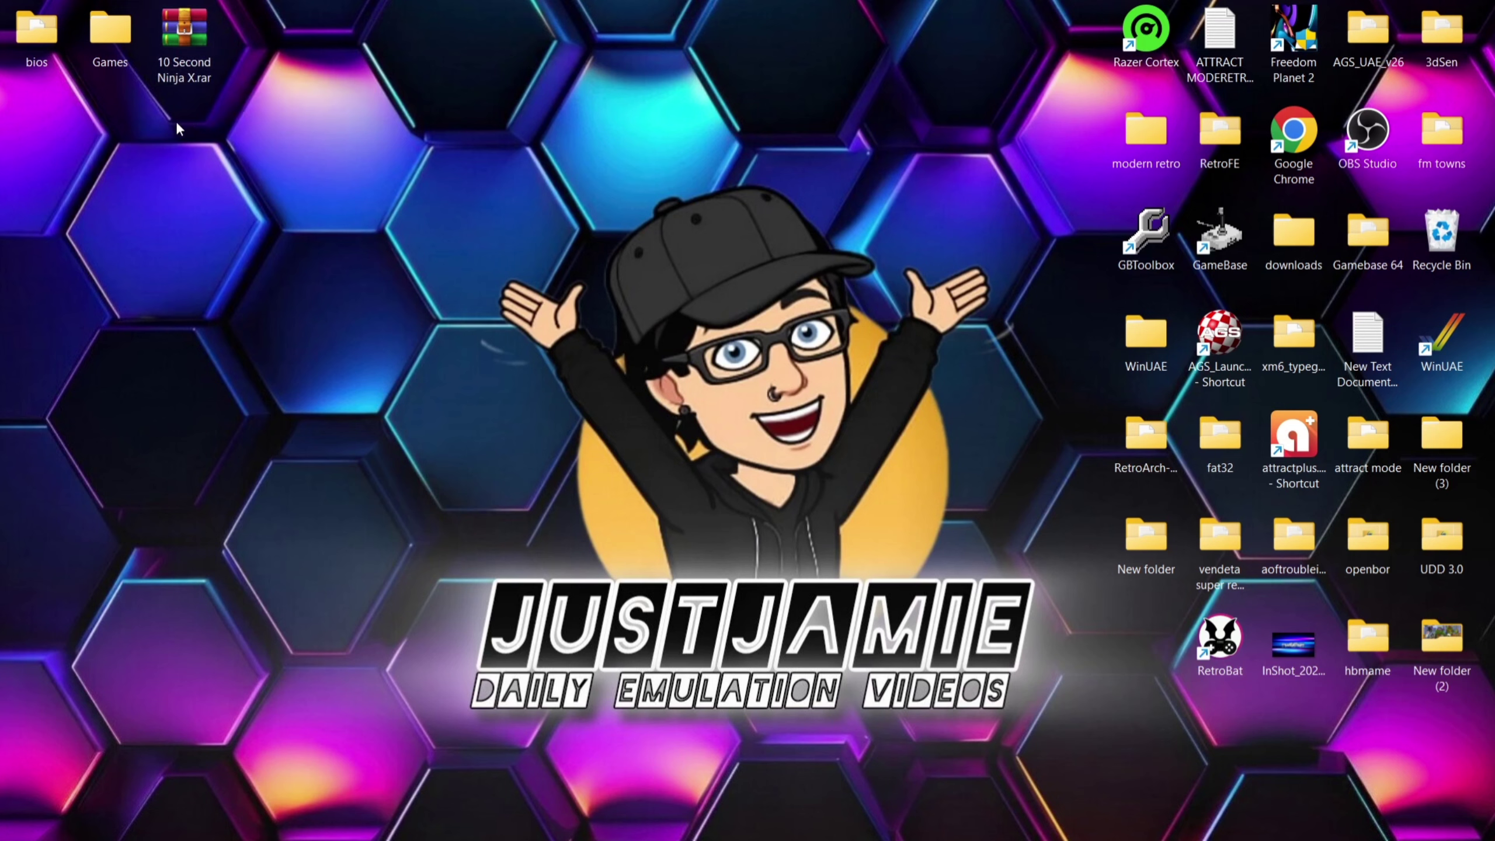
double_click(199, 71)
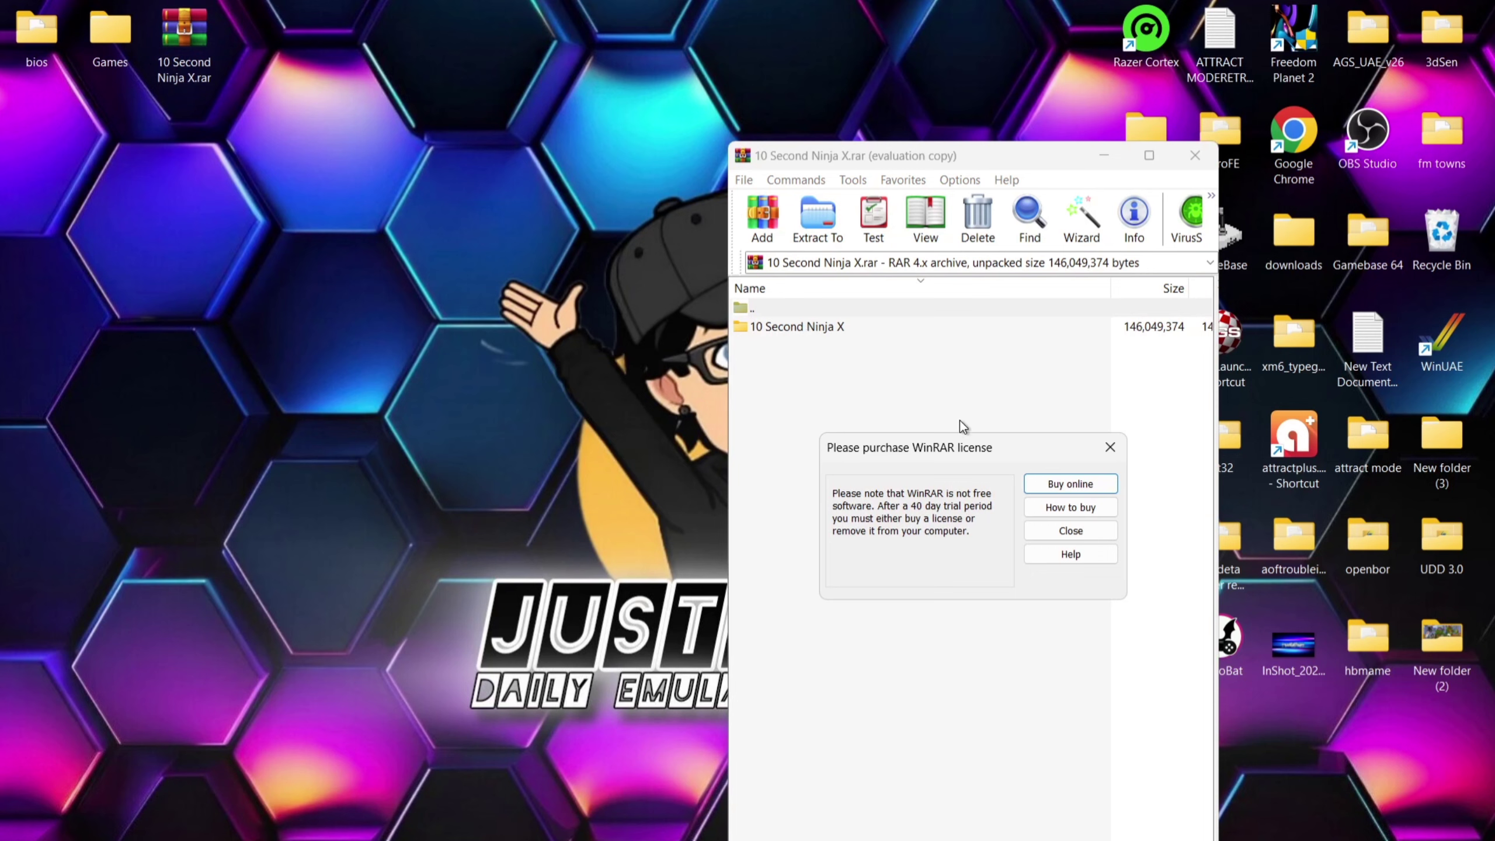
click(1070, 531)
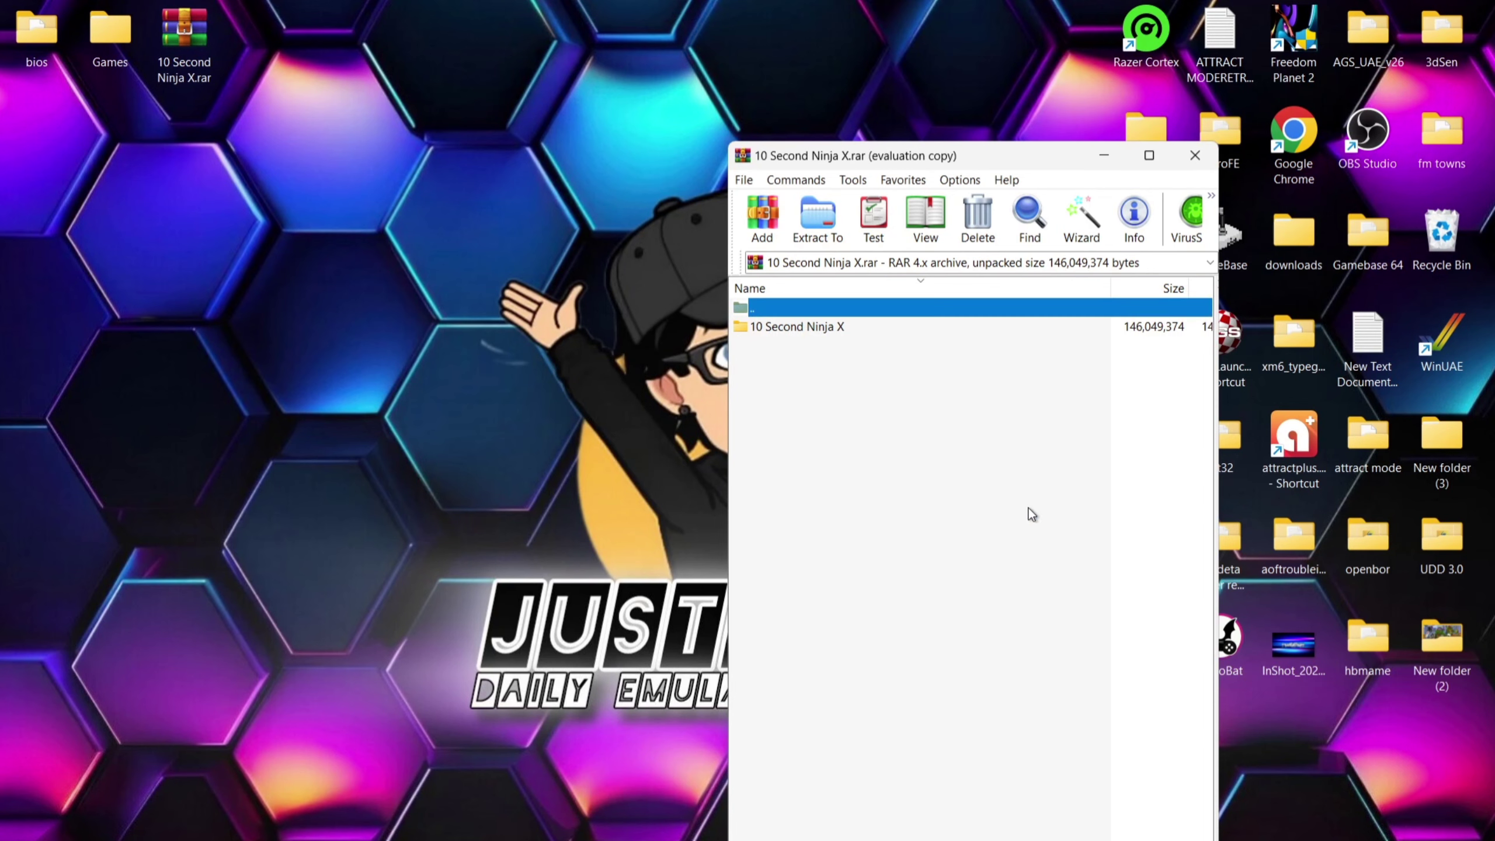
double_click(815, 326)
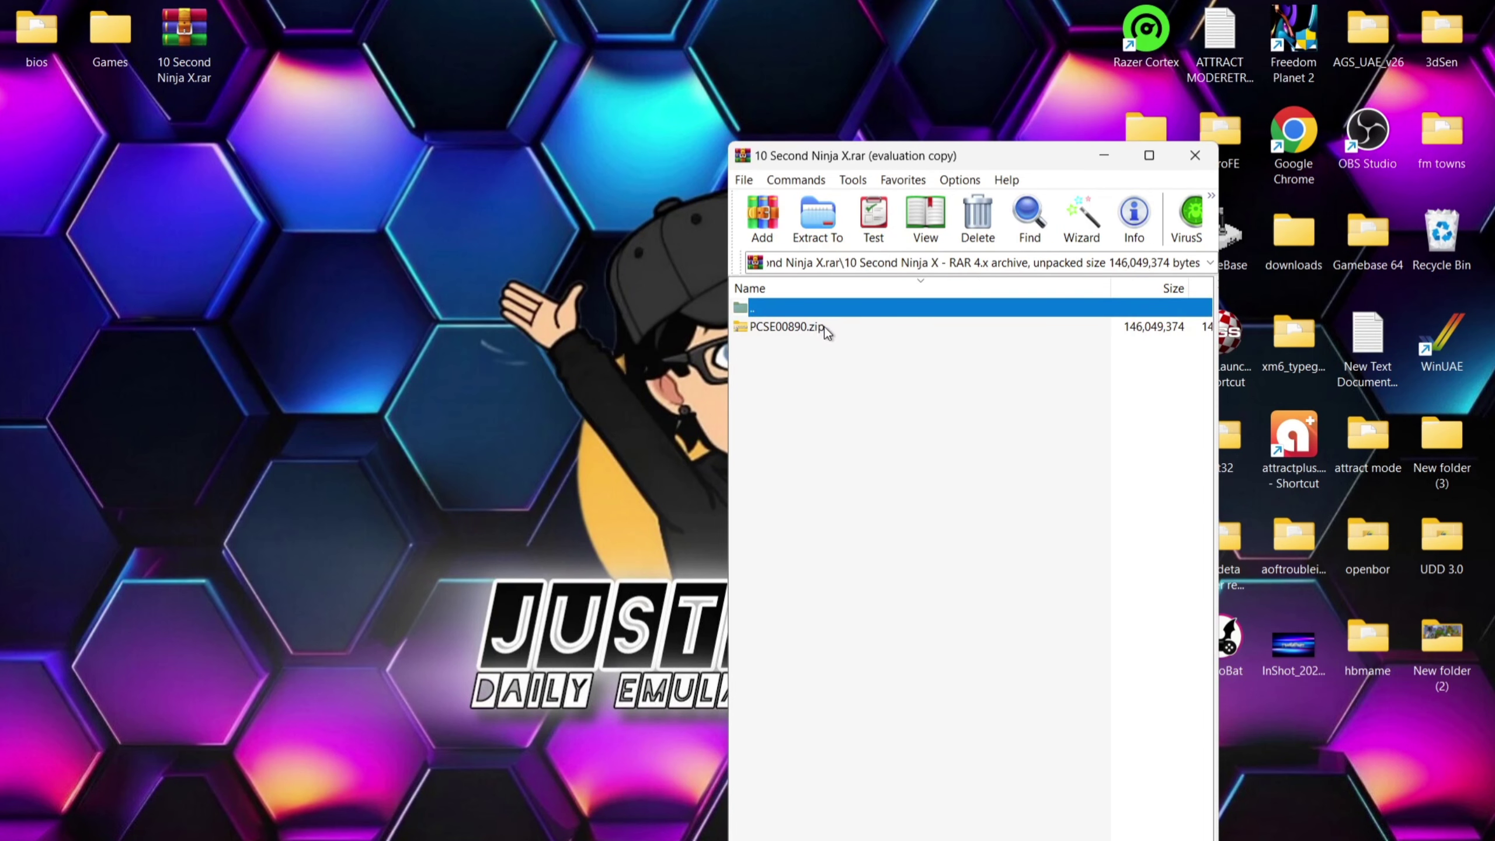
click(822, 328)
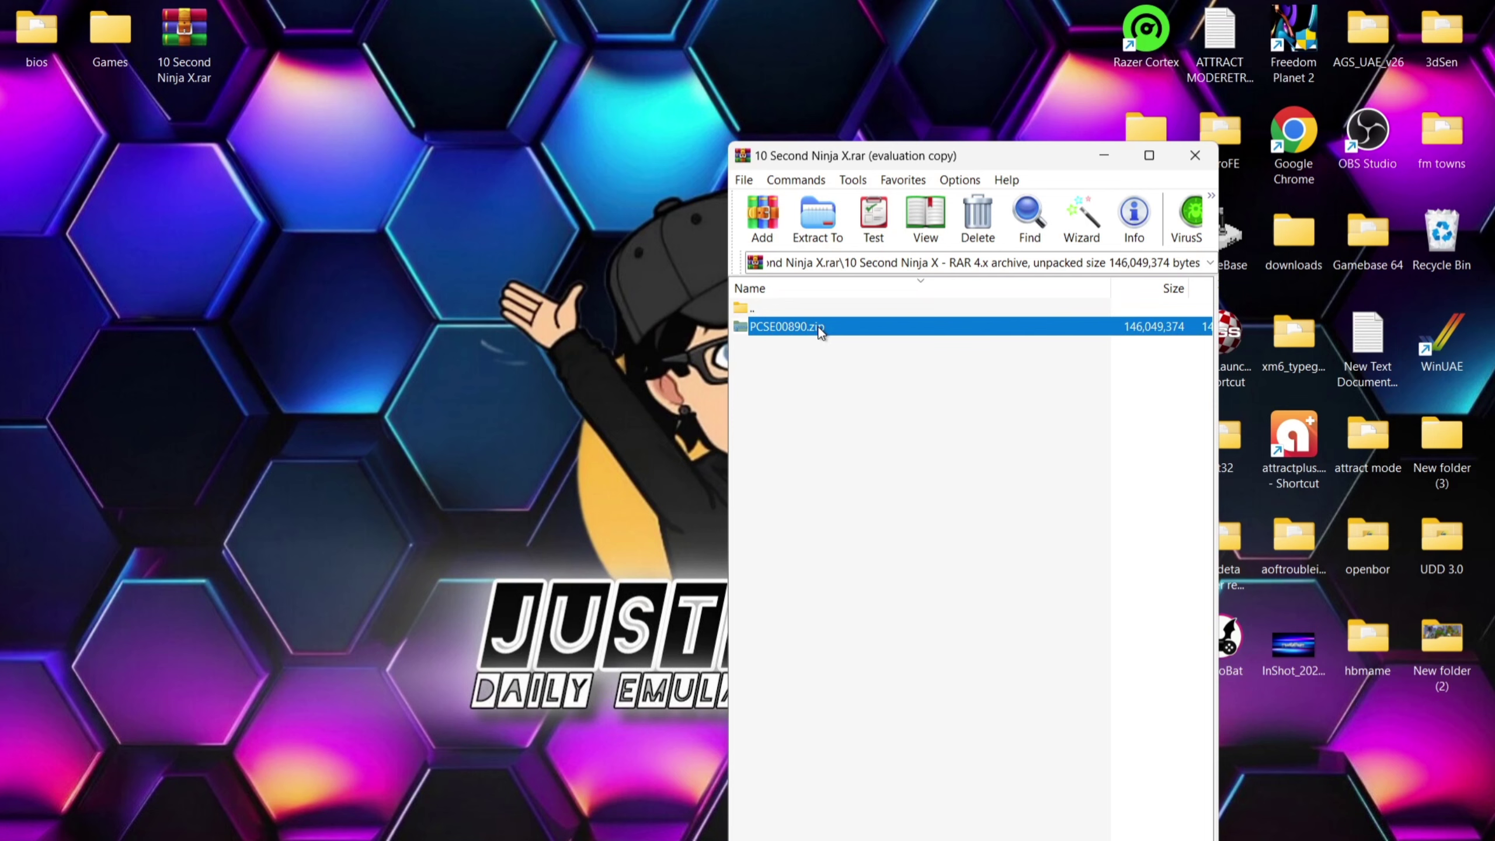
drag(822, 328, 446, 246)
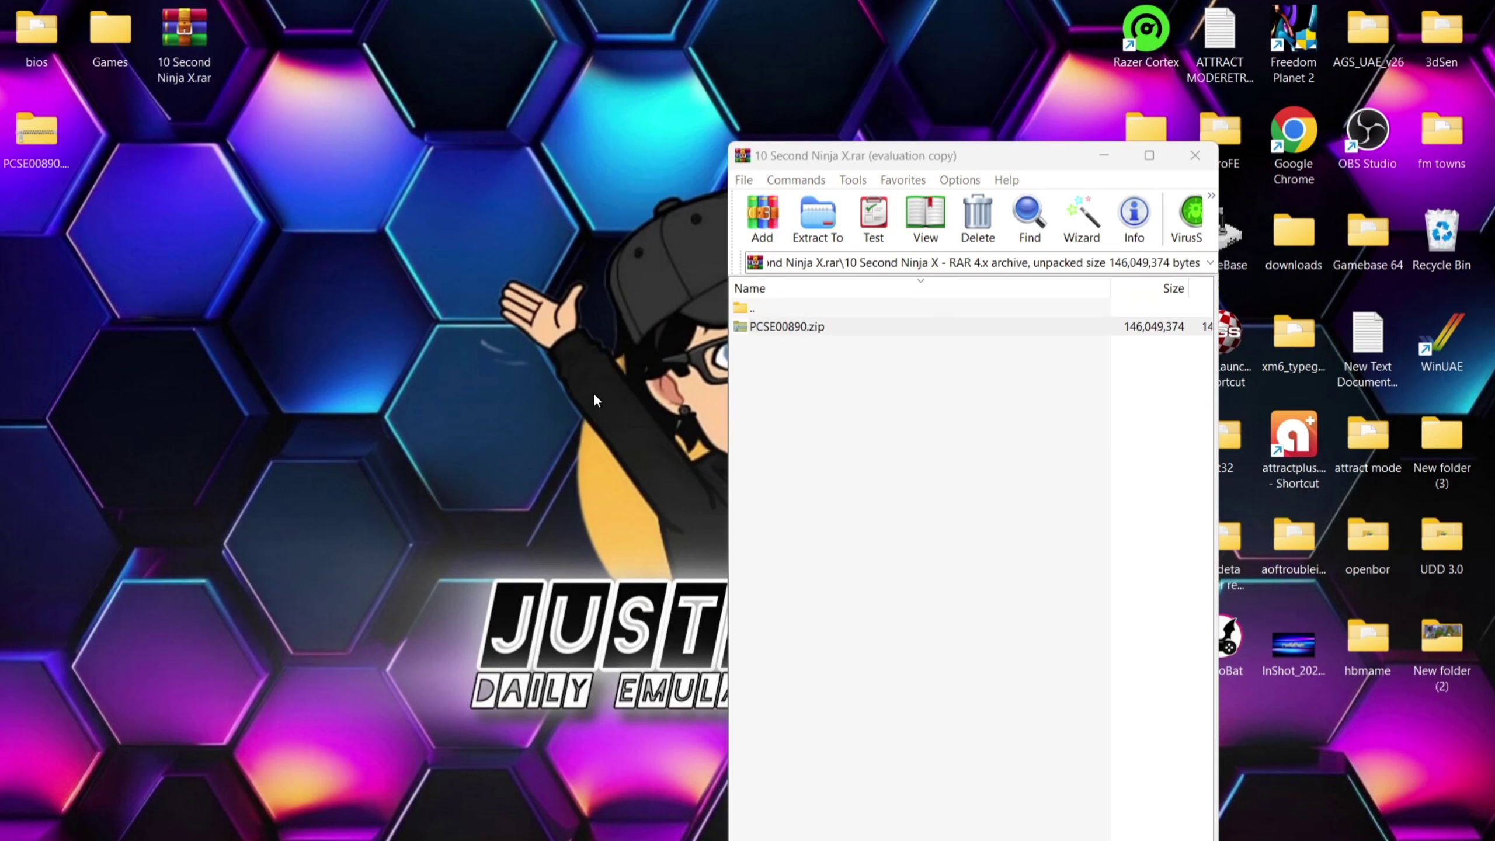
drag(36, 141, 451, 203)
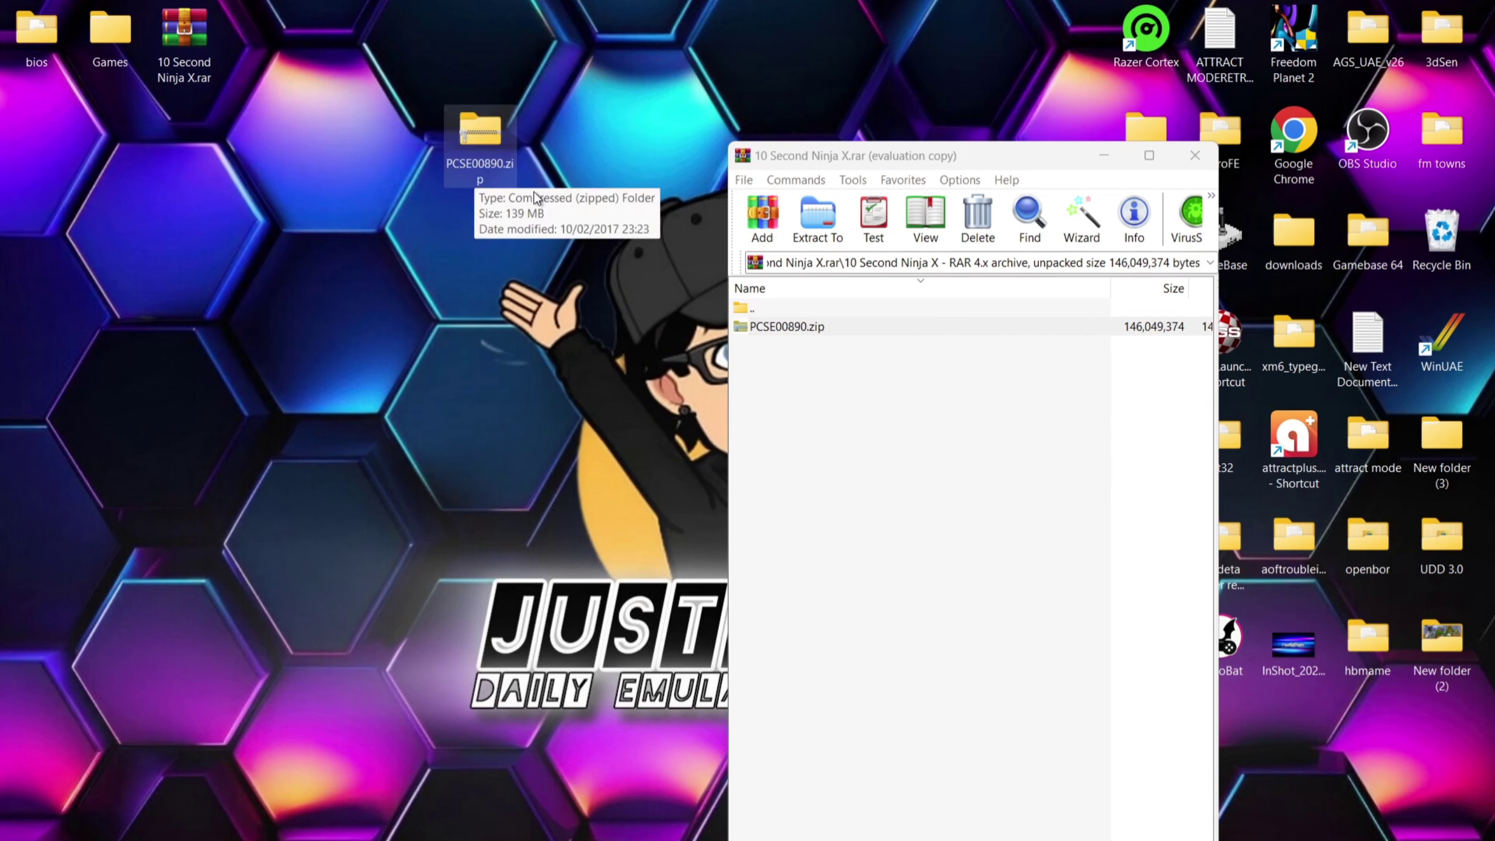
click(1195, 156)
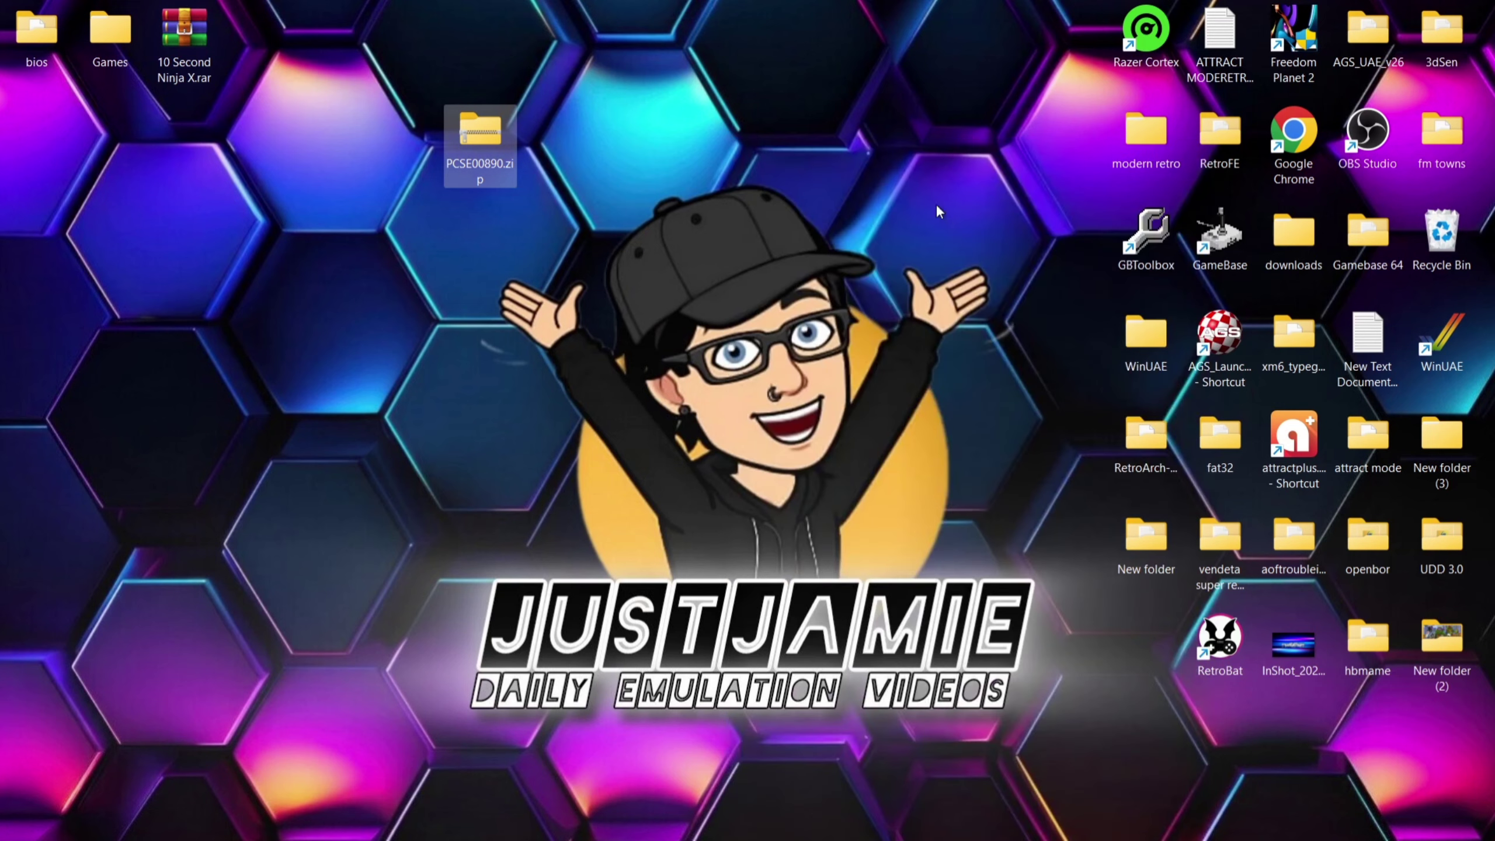
- Rename the extracted PCSE00890.zip so the game title comes before its title ID: "10 Second Ninja X PCSE00890.zip"
right_click(481, 135)
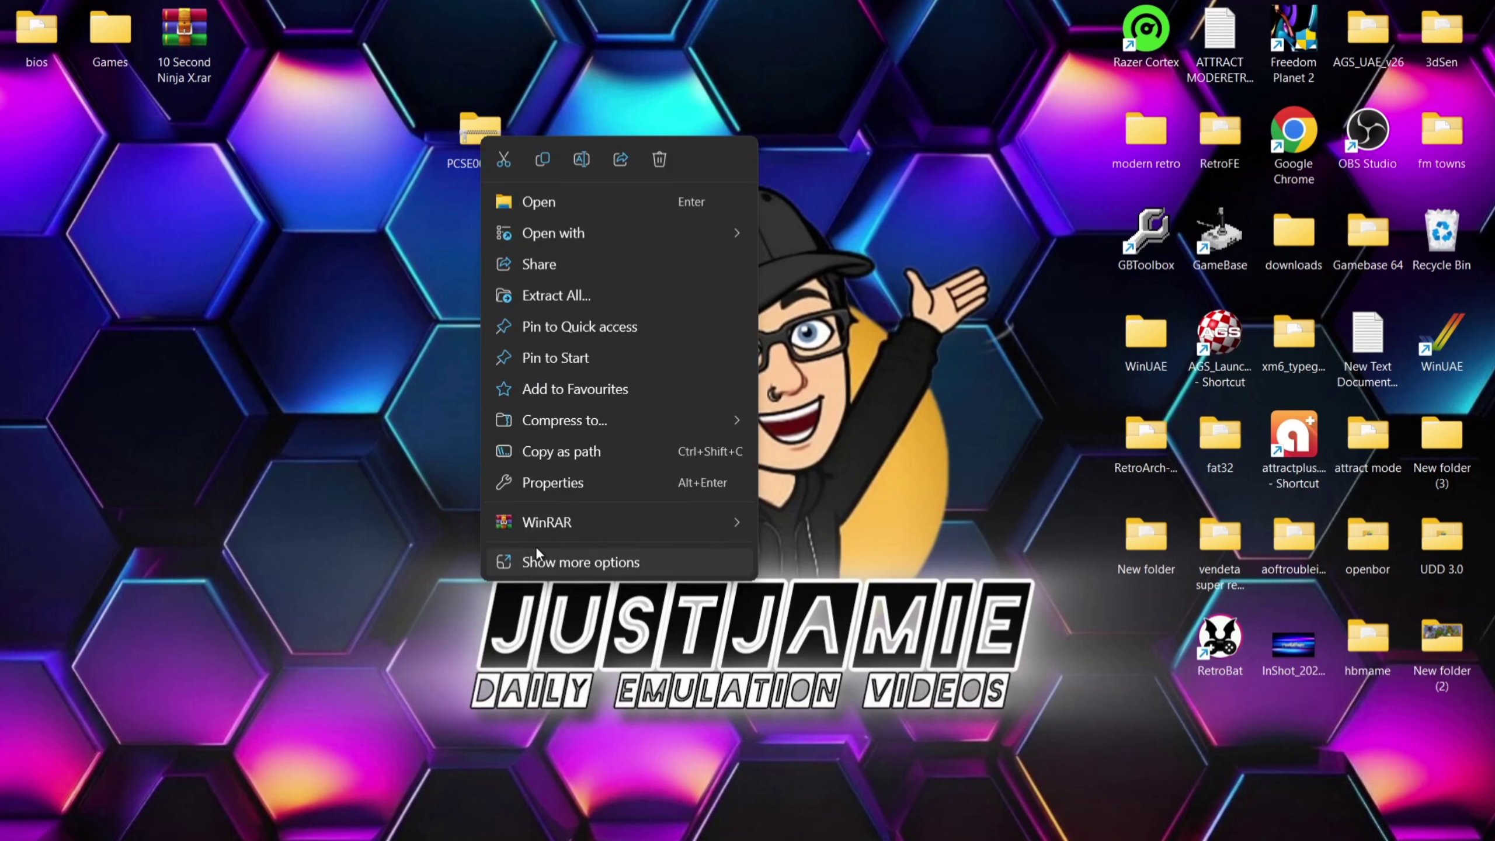
click(538, 563)
click(542, 613)
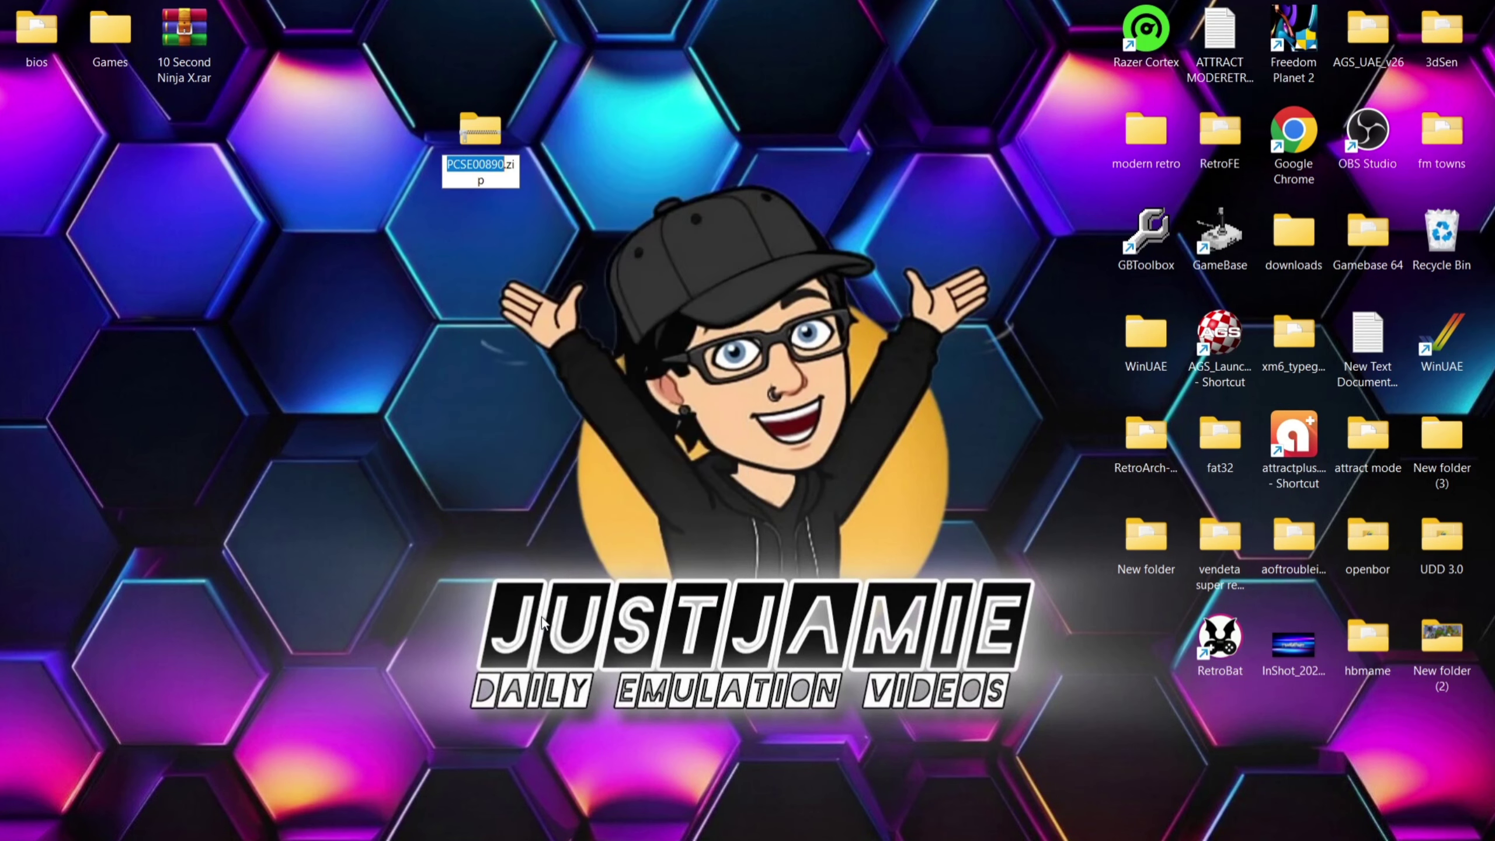
key(Home)
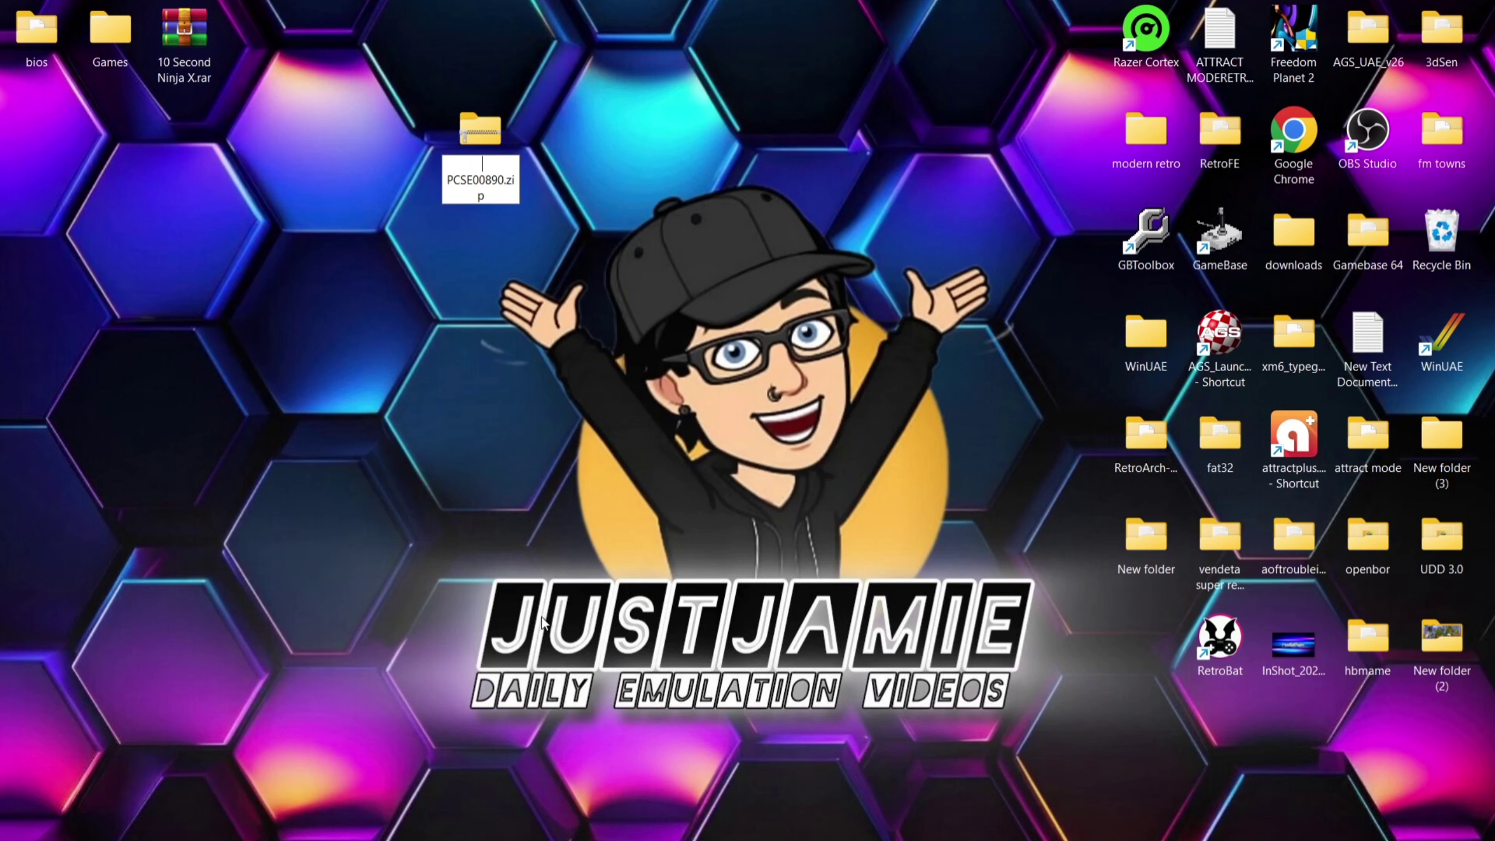
key(Home)
text(10 Second Ninja X)
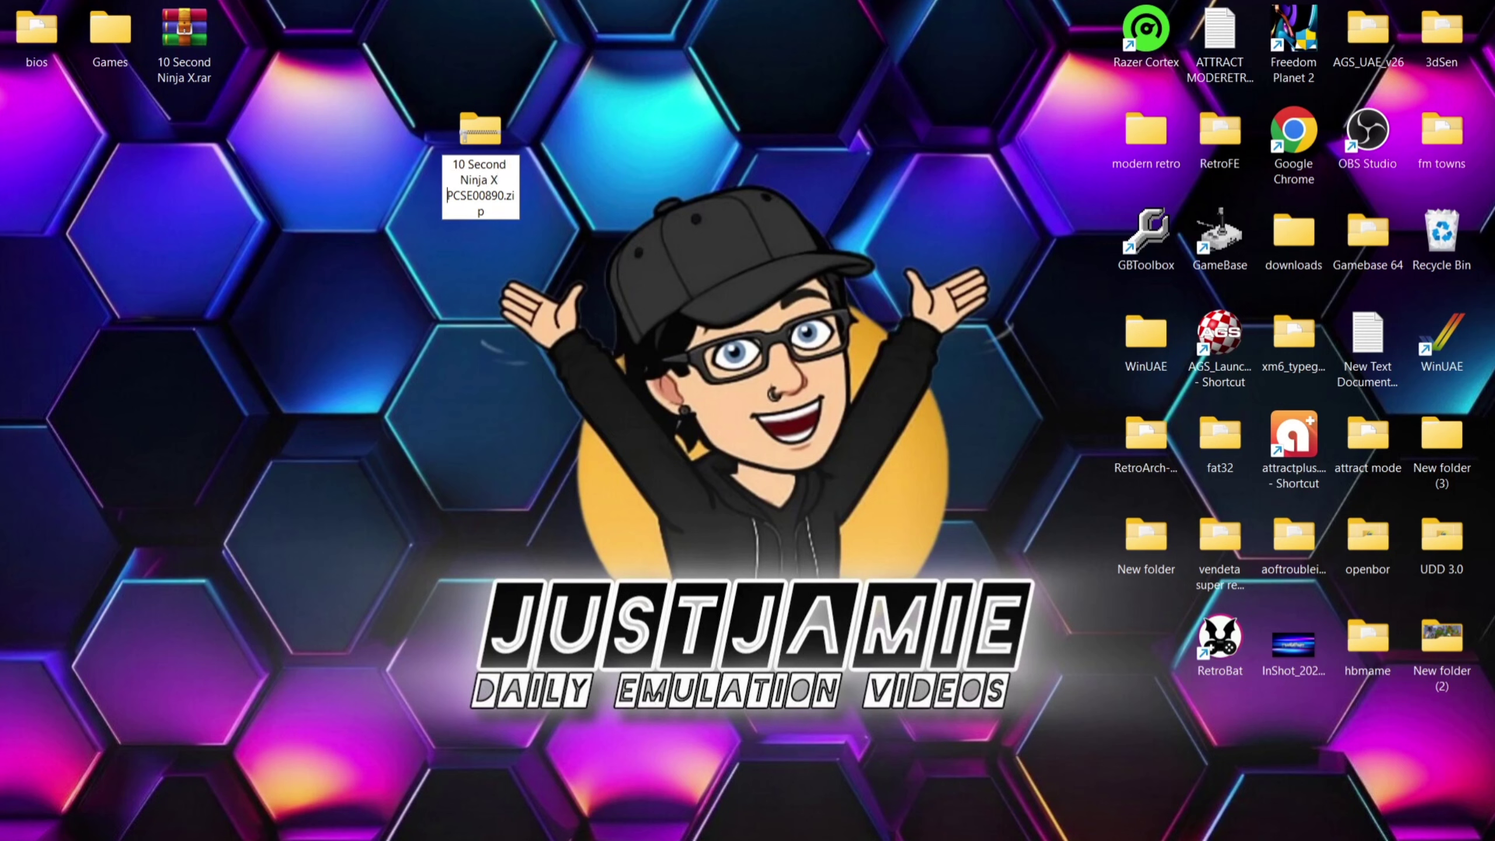
key(Right)
key(Right)
key(Right)
key(Right)
key(Right)
key(Right)
key(Right)
key(Right)
key(Right)
key(Left)
key(Left)
key(Left)
key(Left)
key(Left)
key(Left)
key(Left)
key(Left)
key(Left)
key(Right)
key(Right)
key(Right)
key(Right)
key(Right)
key(Right)
key(Right)
key(Right)
key(Right)
key(Return)
click(627, 313)
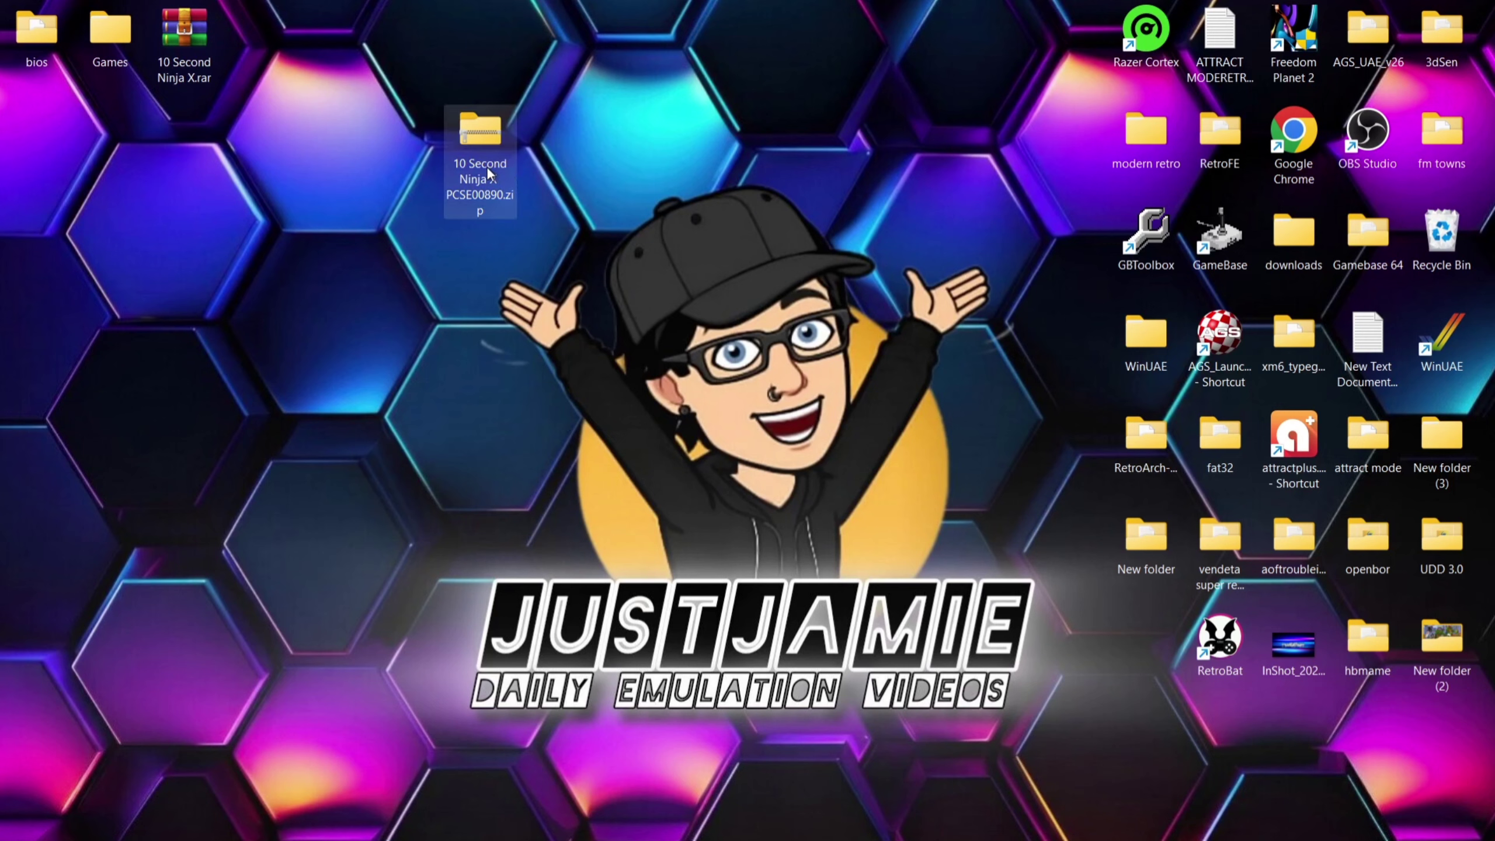
mouse_move(486, 186)
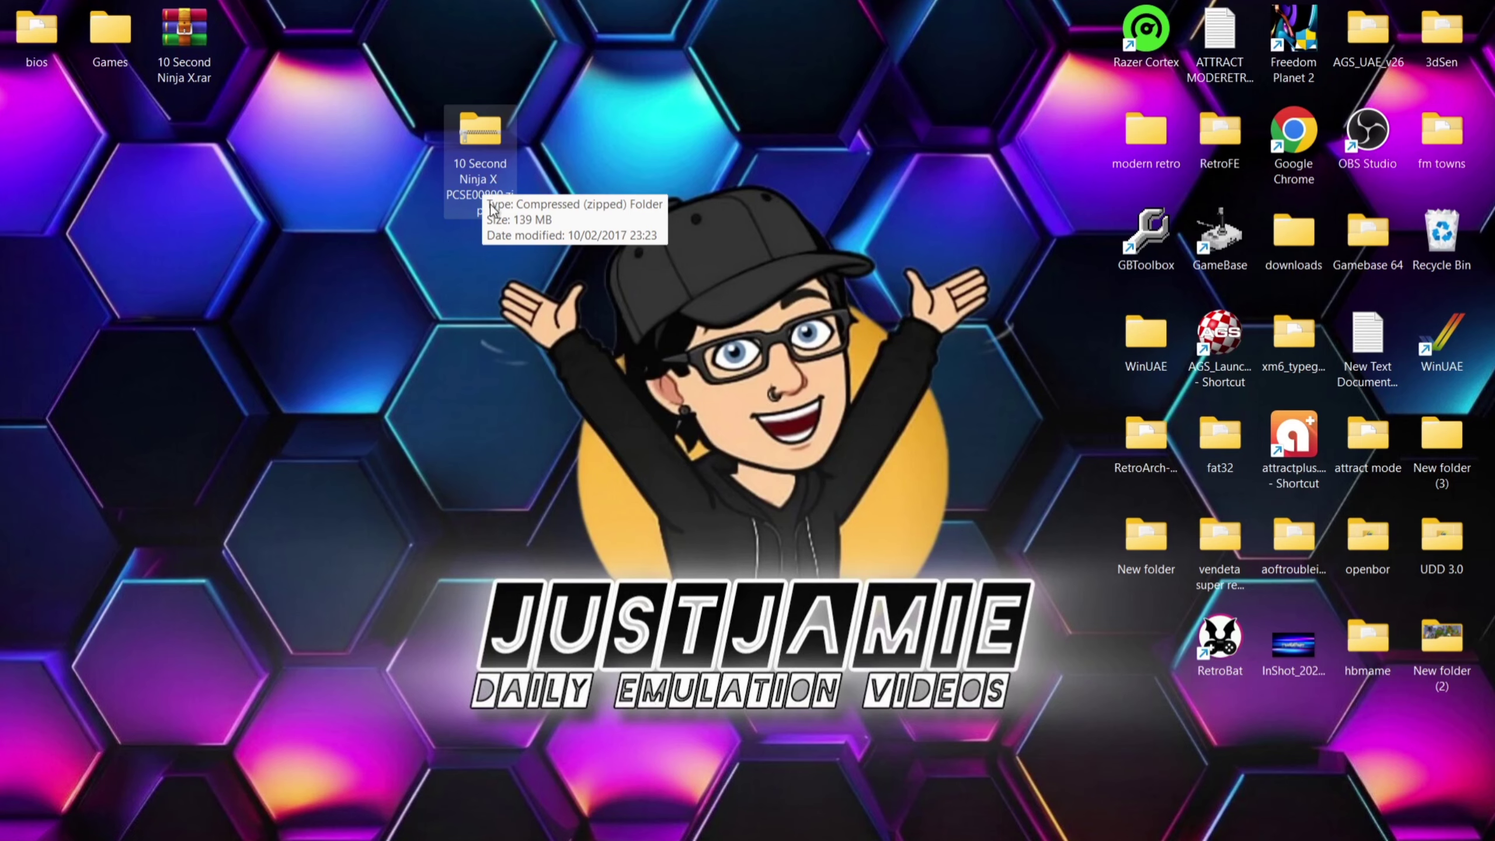
- Switch back to the Batocera wiki's PS Vita page and open the Vita3K compatibility list linked in its ROMs section
click(901, 819)
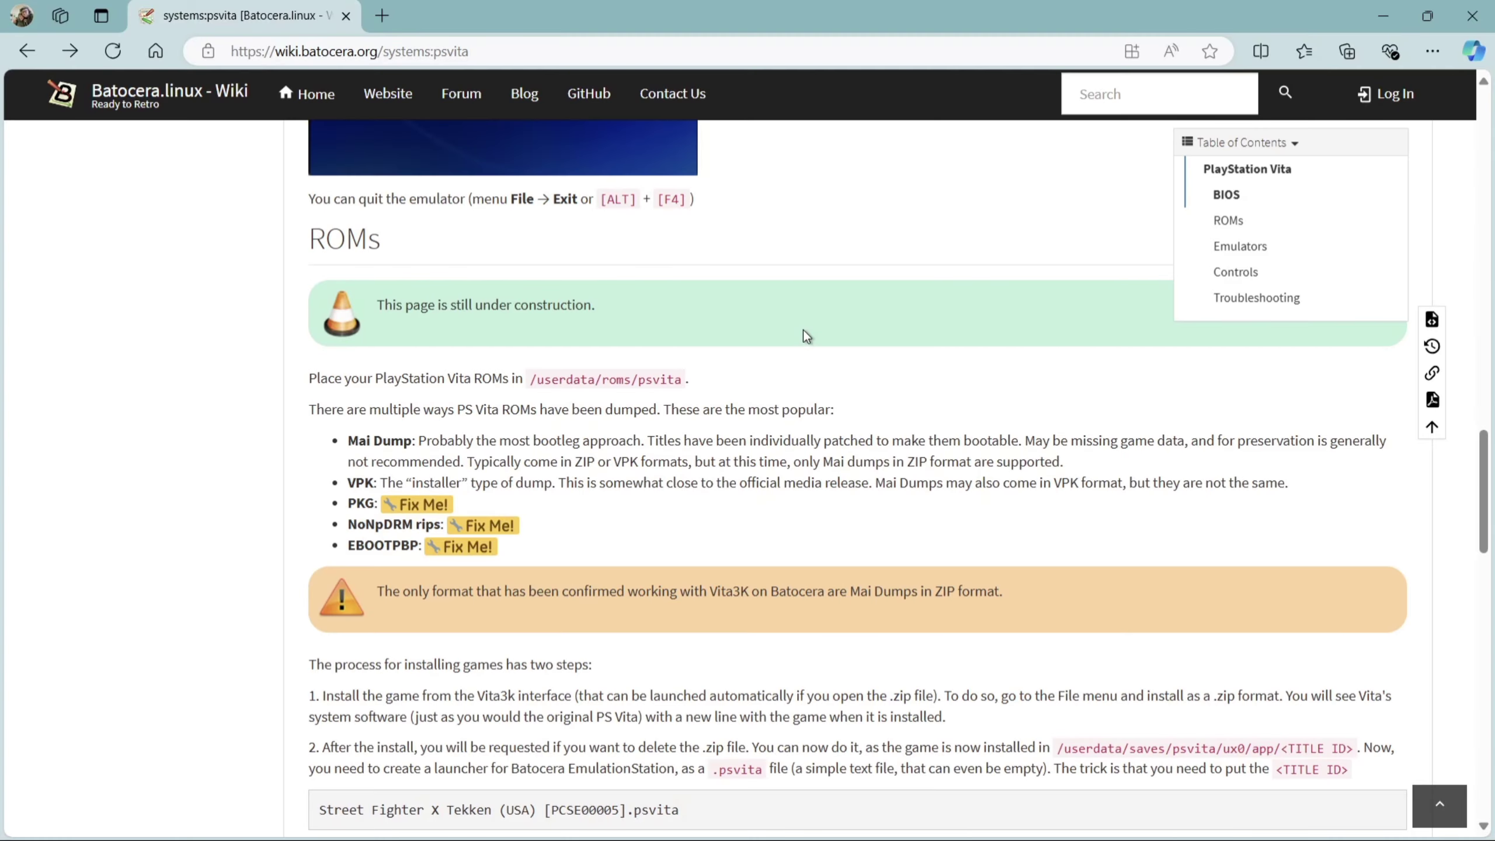
scroll(806, 333, down, 6)
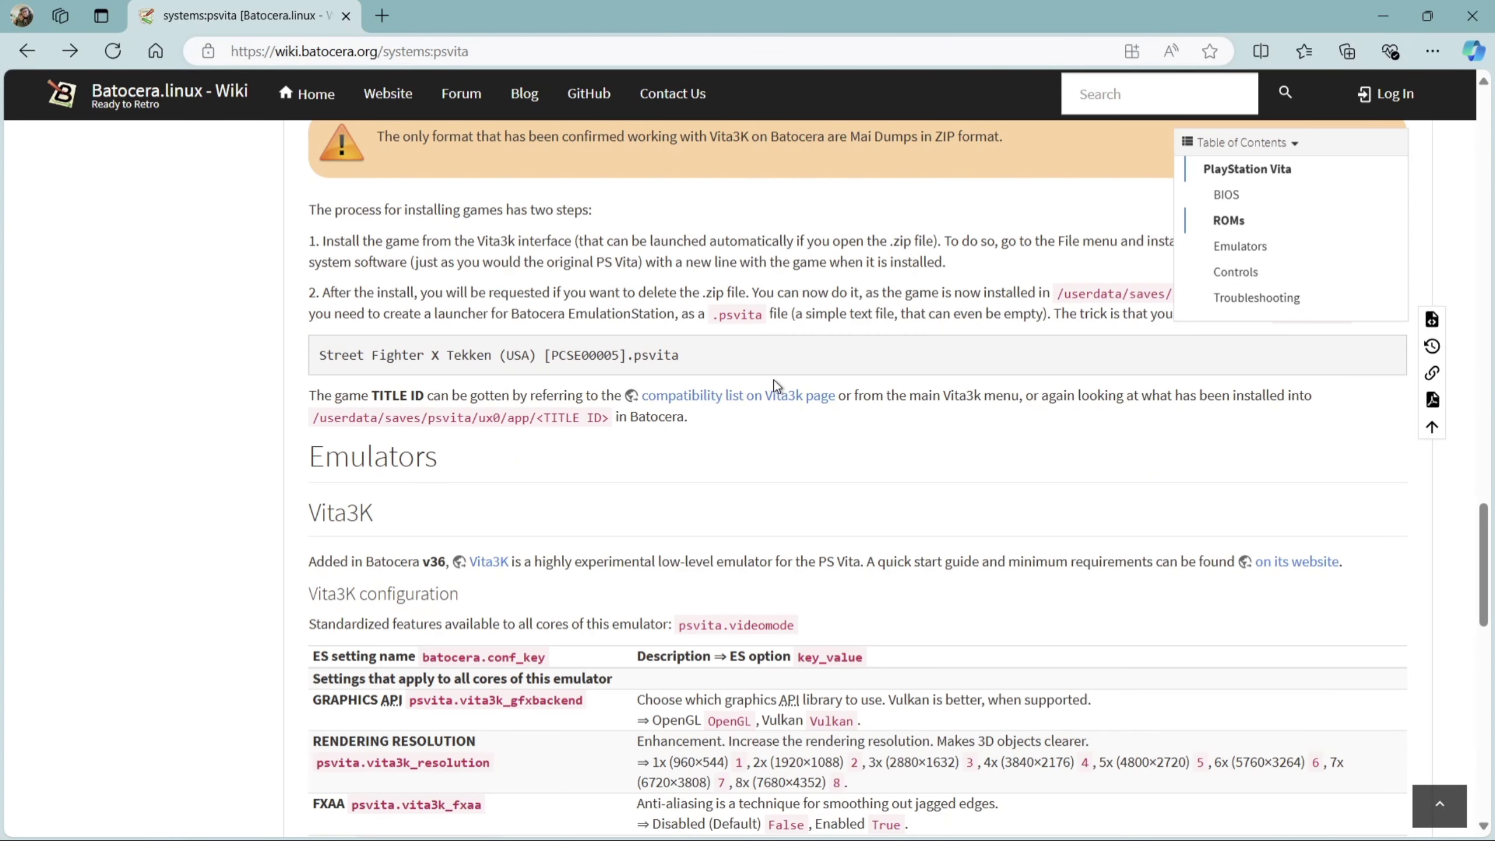
click(751, 400)
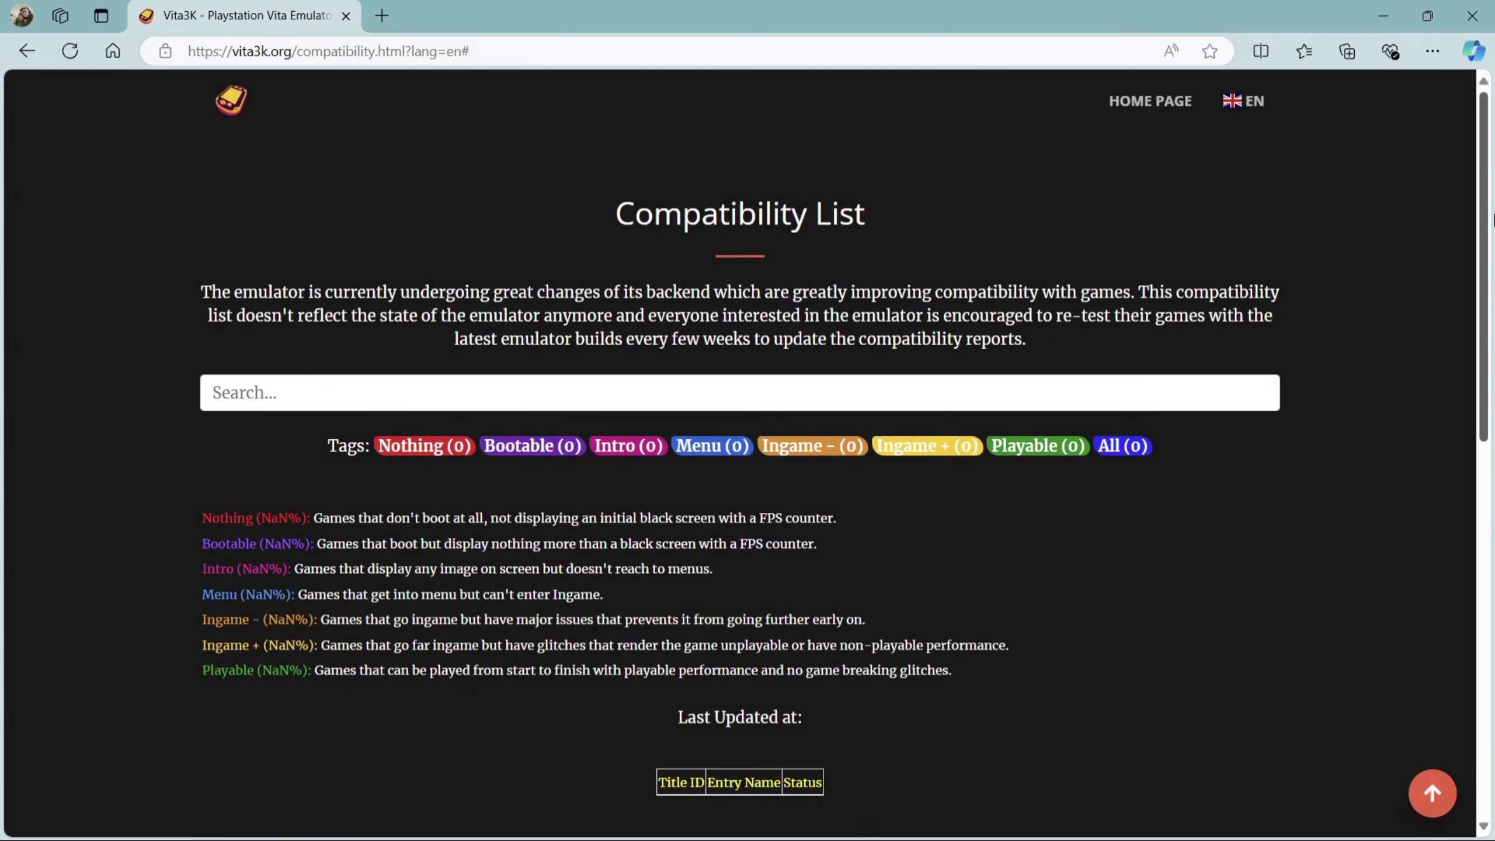
- Examine the title IDs and status ratings in the Vita3K compatibility list, including the games tagged Playable and Ingame +
scroll(1490, 194, down, 15)
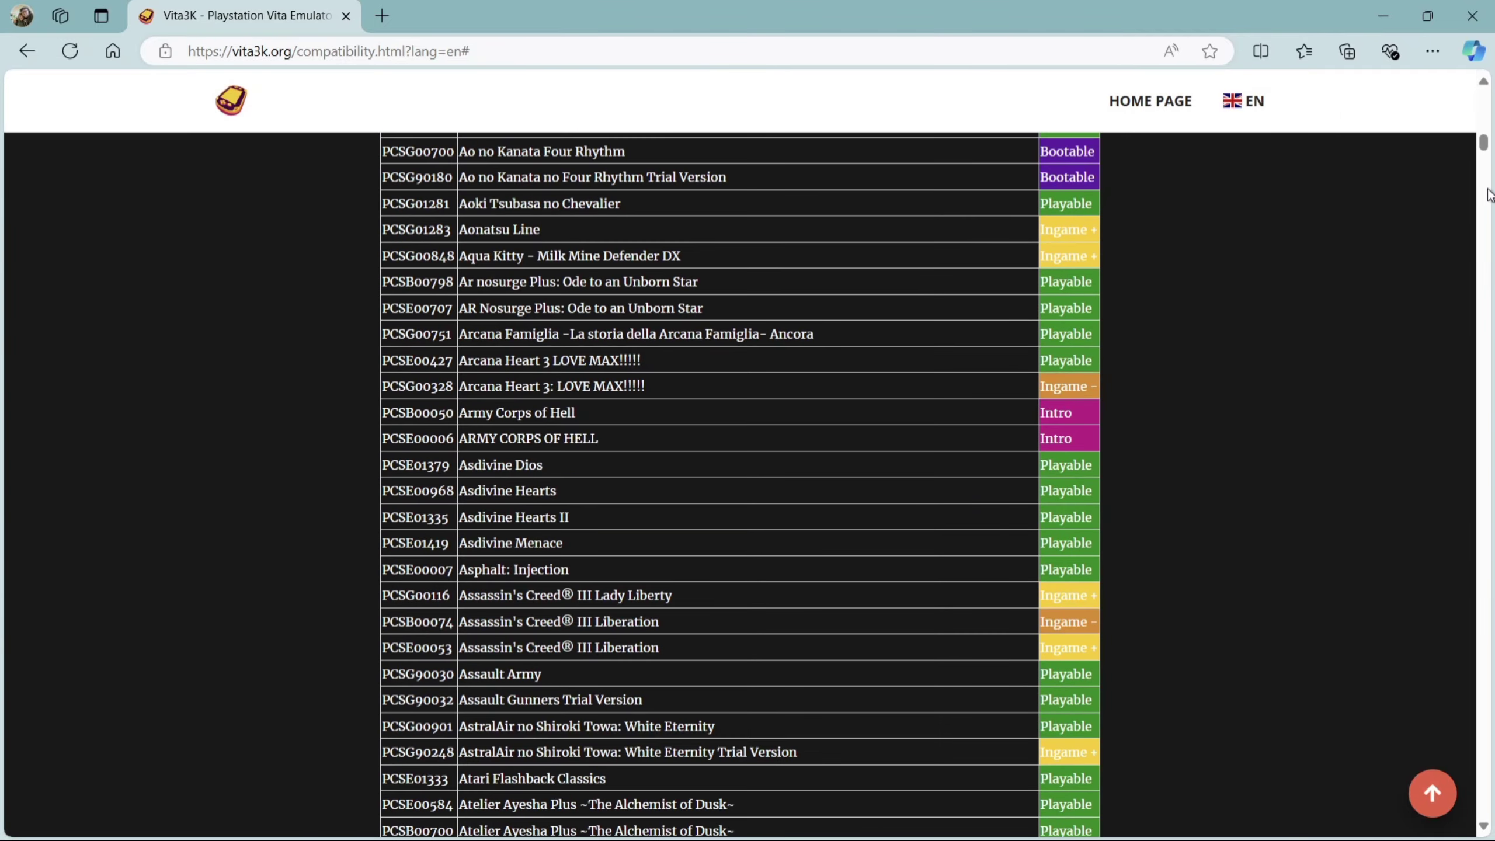
drag(1489, 146, 1492, 104)
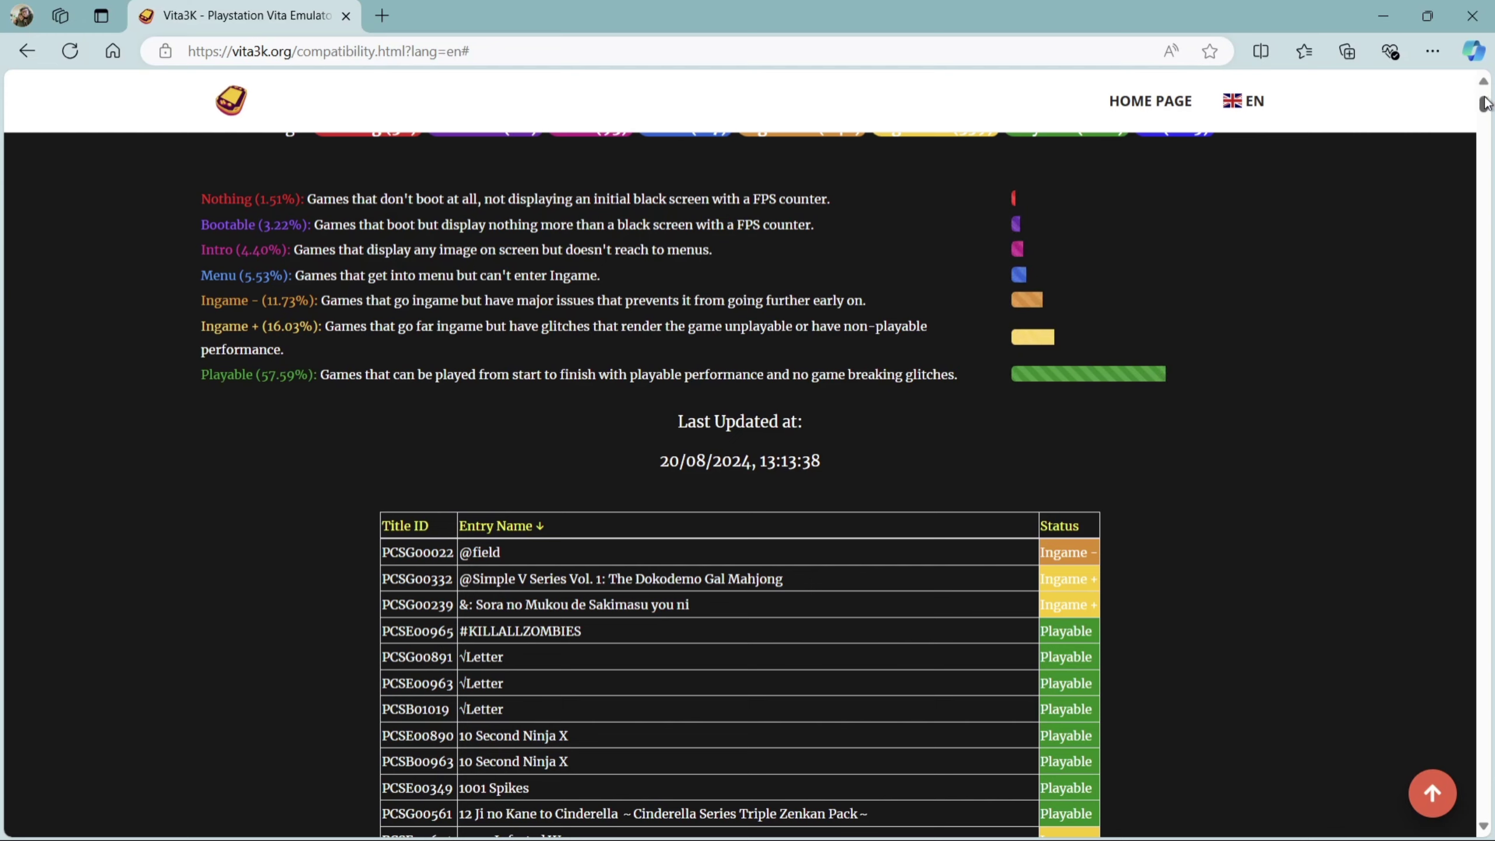
drag(1486, 103, 1488, 97)
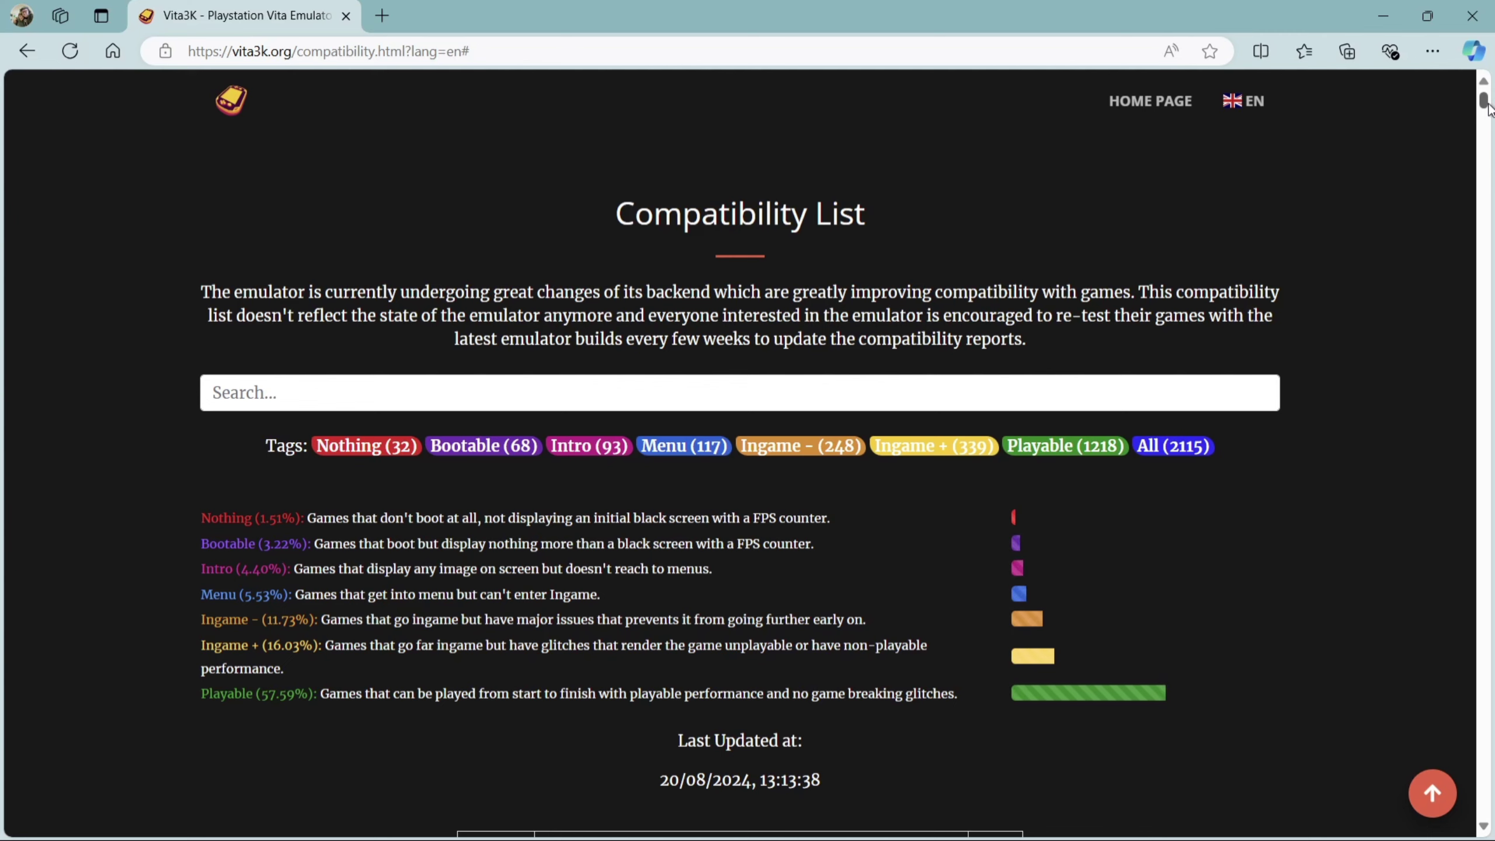
drag(1489, 109, 1490, 125)
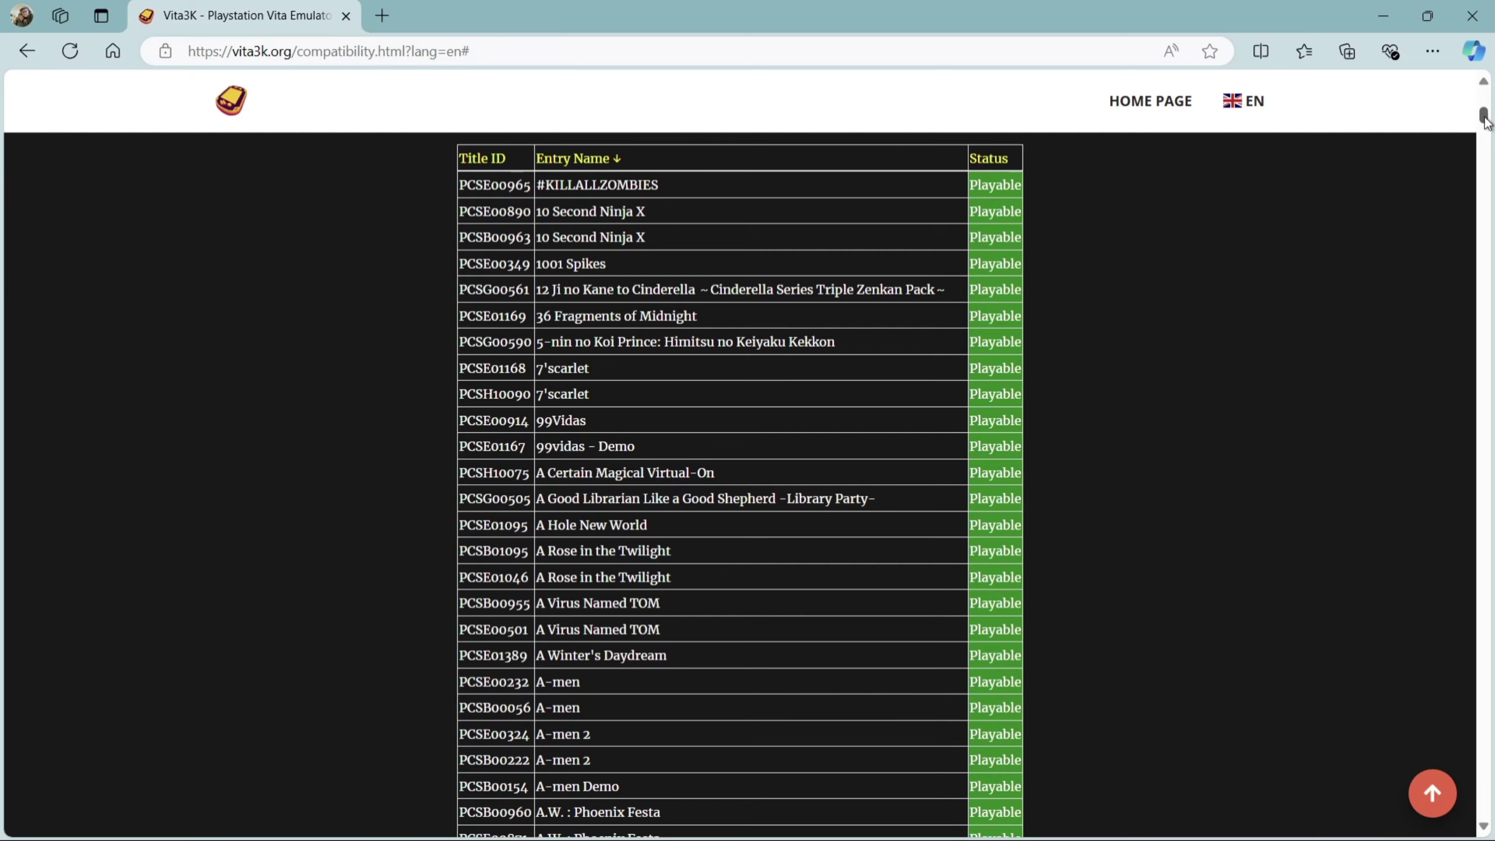
drag(1485, 122, 1486, 106)
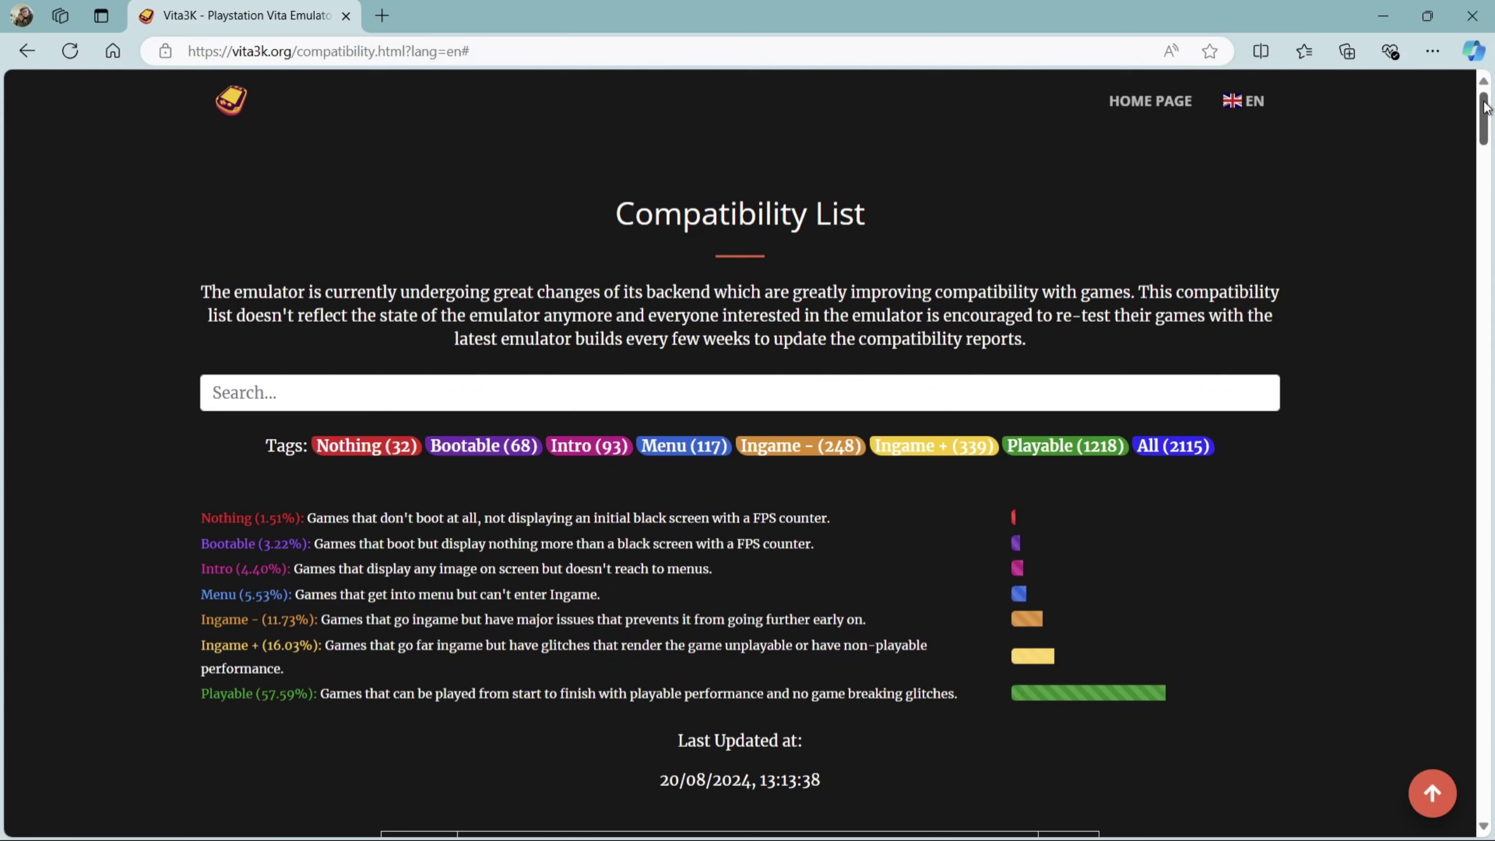
scroll(1484, 126, down, 1)
drag(1483, 126, 1485, 164)
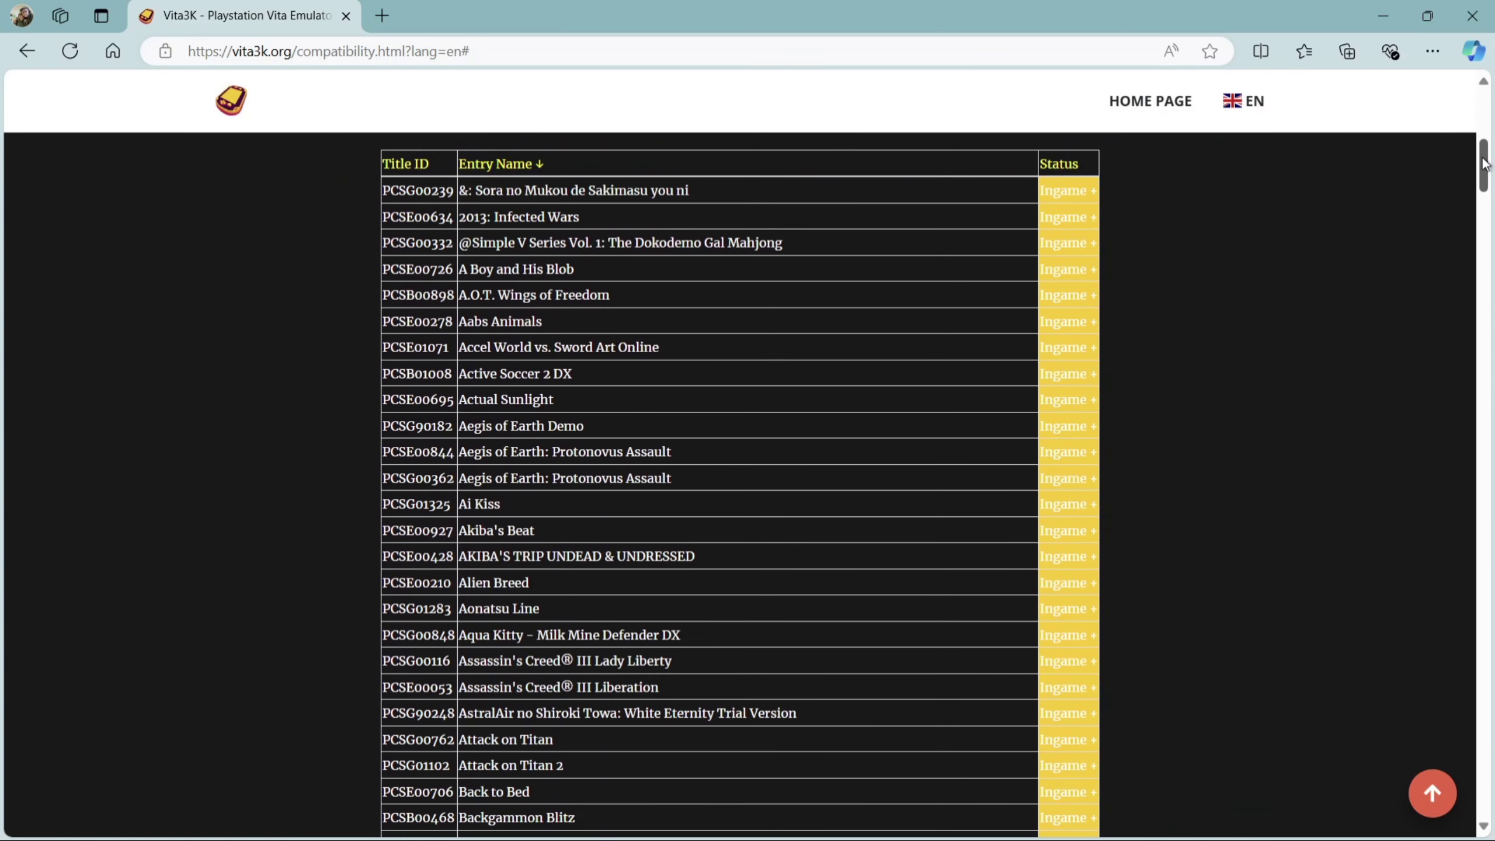
drag(1485, 164, 1492, 129)
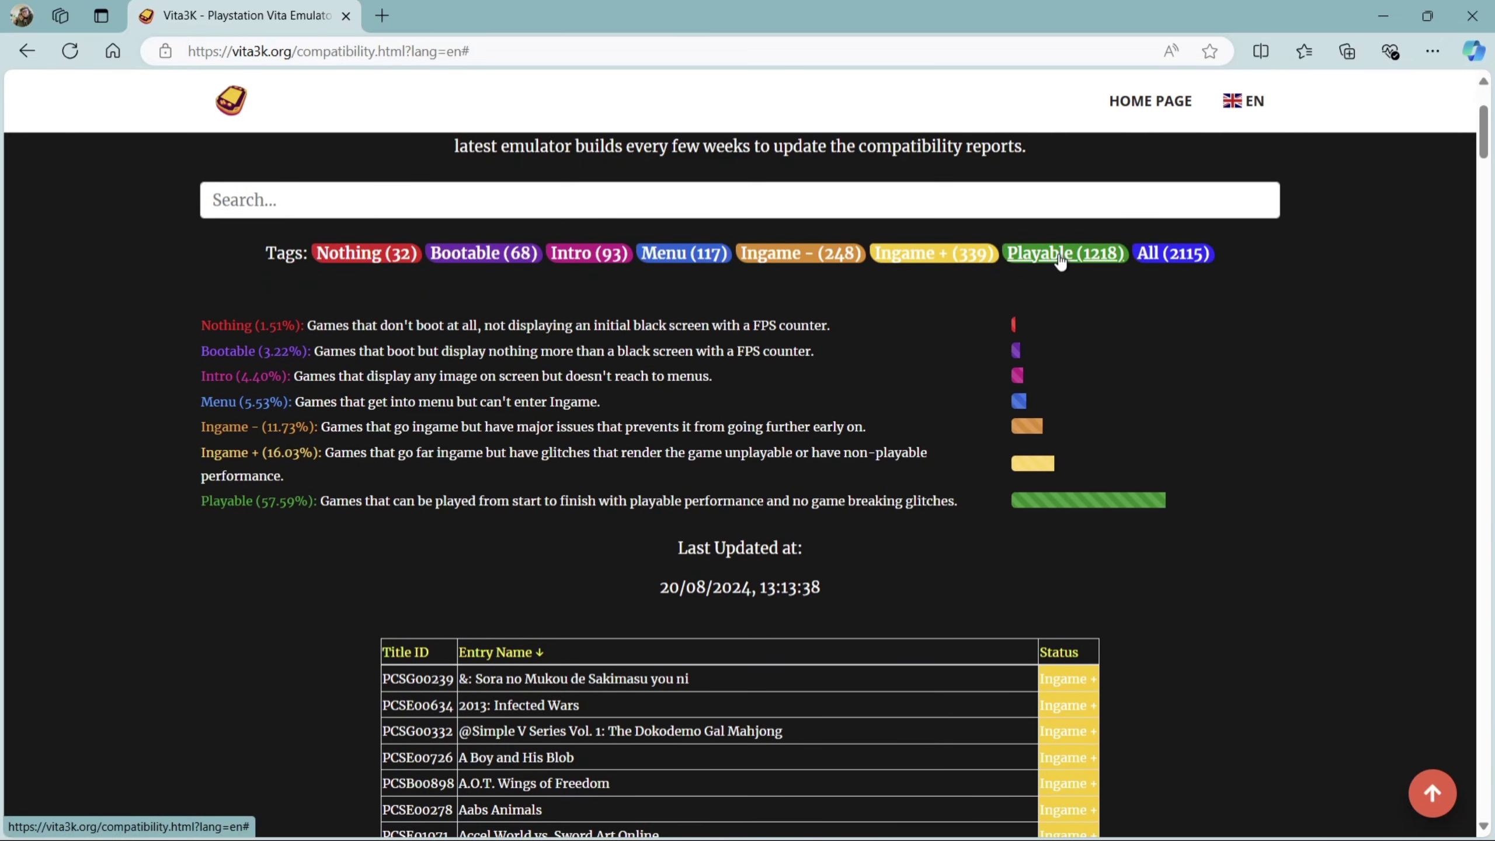
drag(1486, 112, 1486, 241)
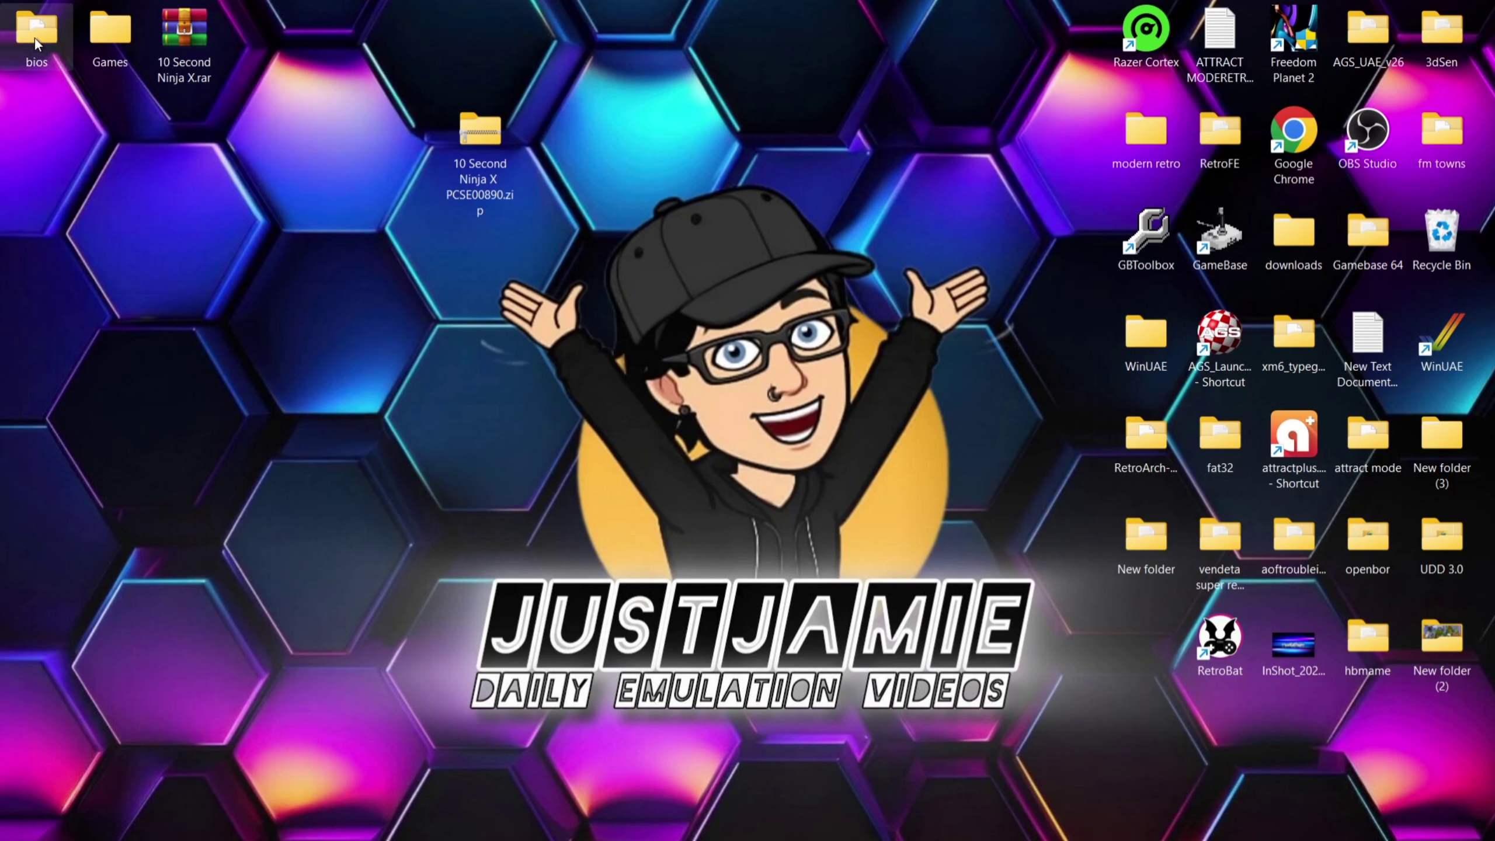
- Open the BATOCERA folder on drive D and the Games folder from the desktop
double_click(1140, 438)
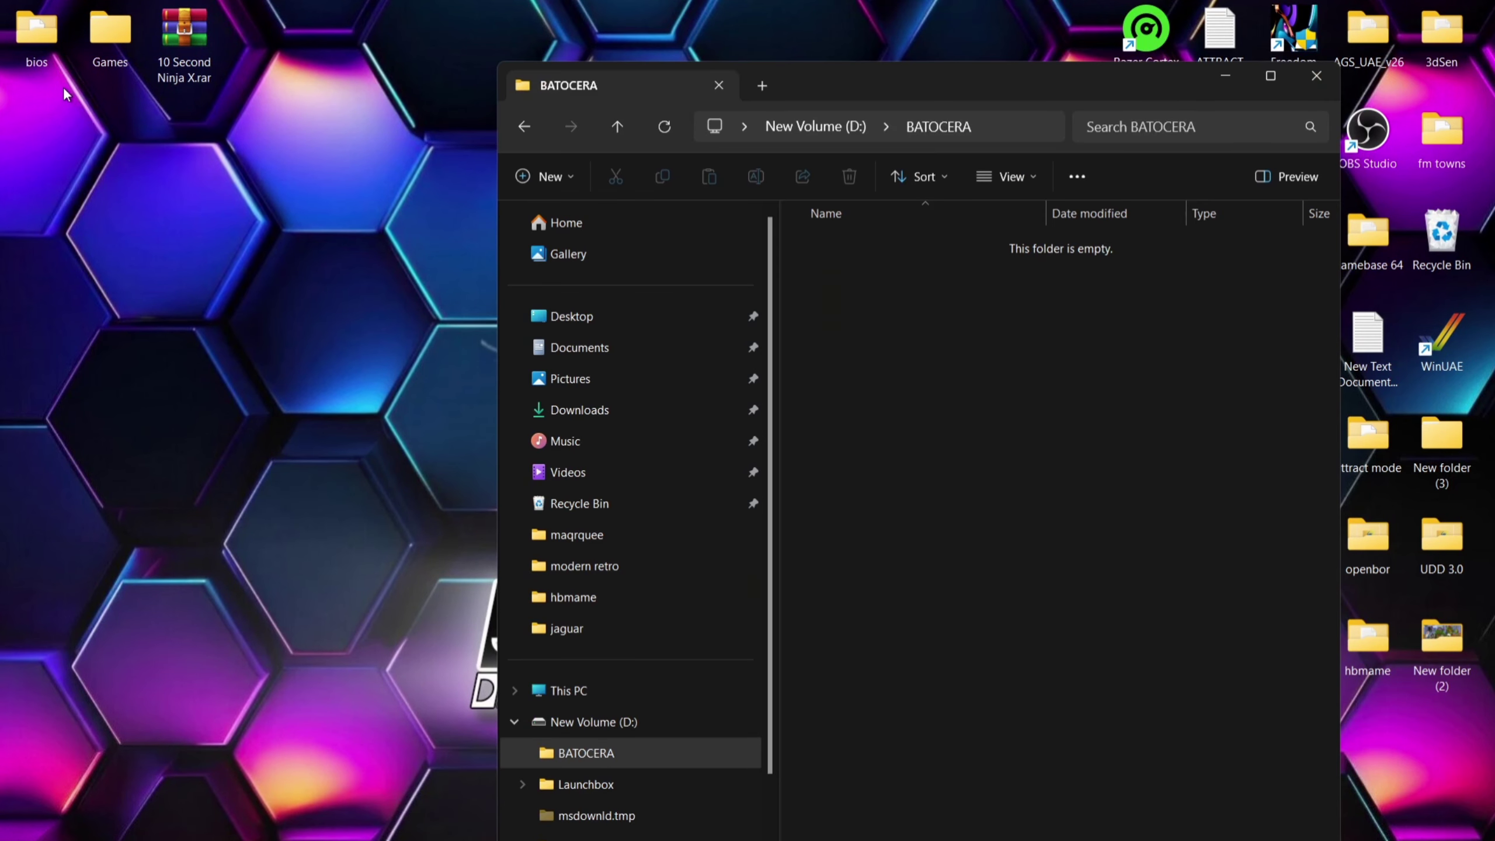
double_click(96, 41)
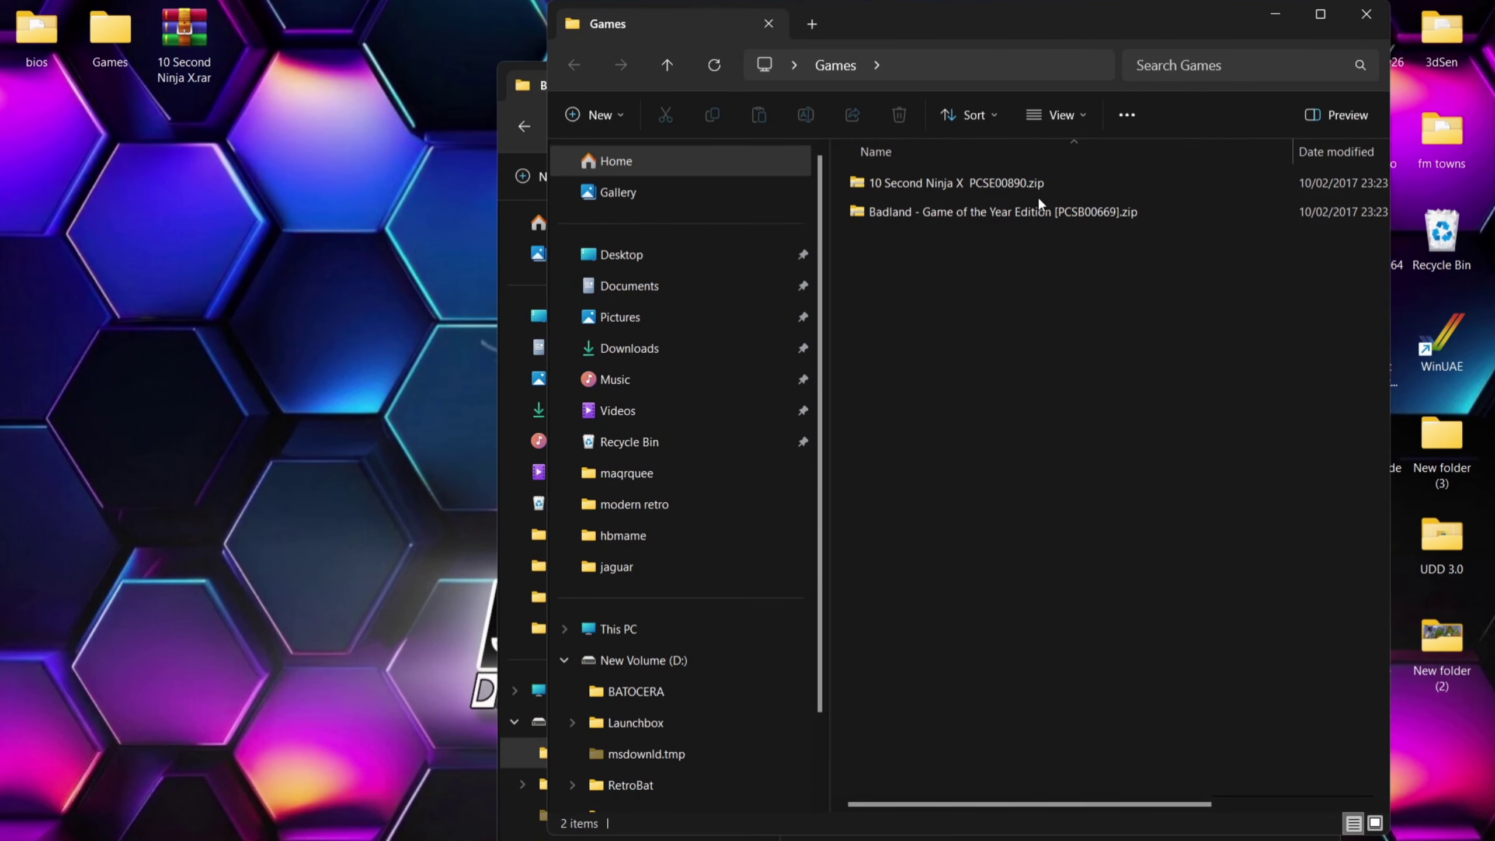